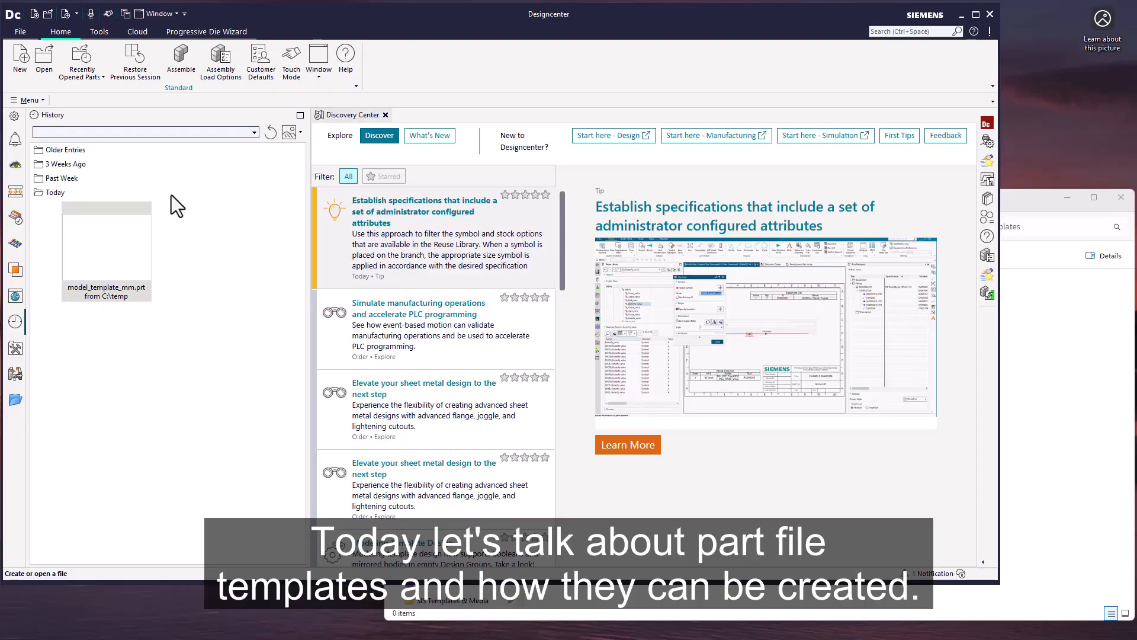
Review the manufacturing templates available for a new file, filtered by the Reference Existing Part relationship, and leave without creating a file.
click(17, 59)
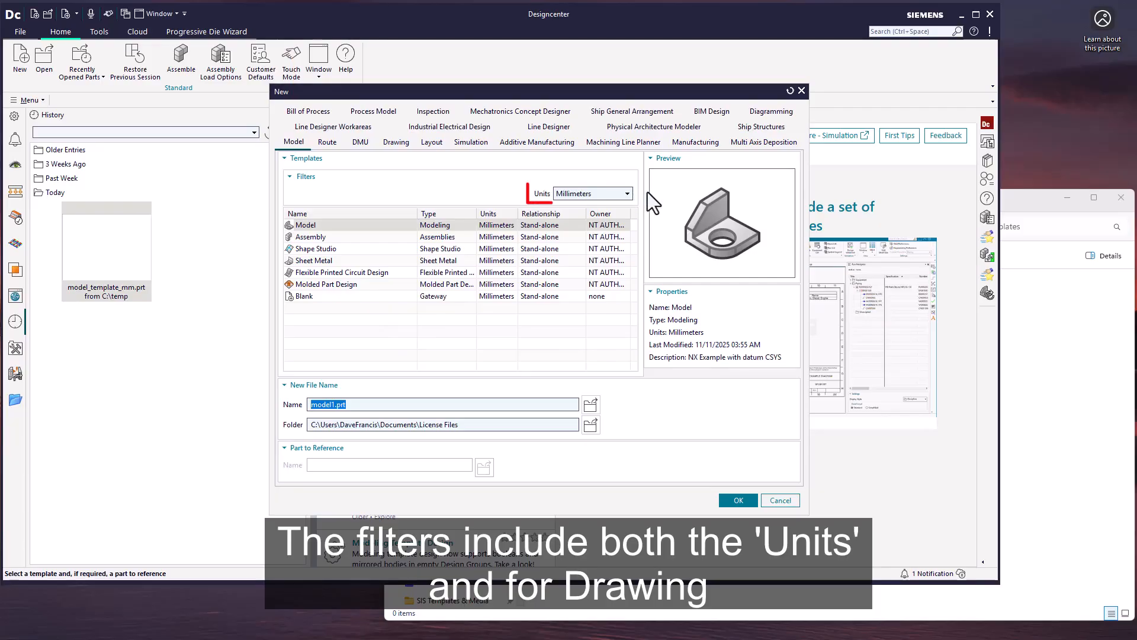
click(701, 139)
click(388, 193)
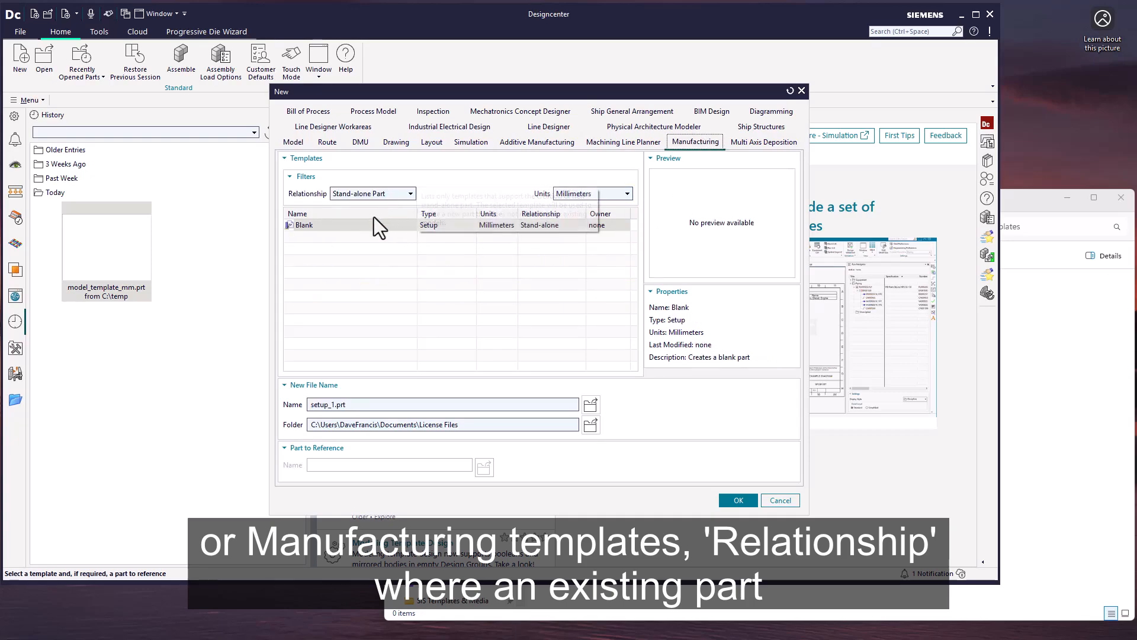
click(368, 214)
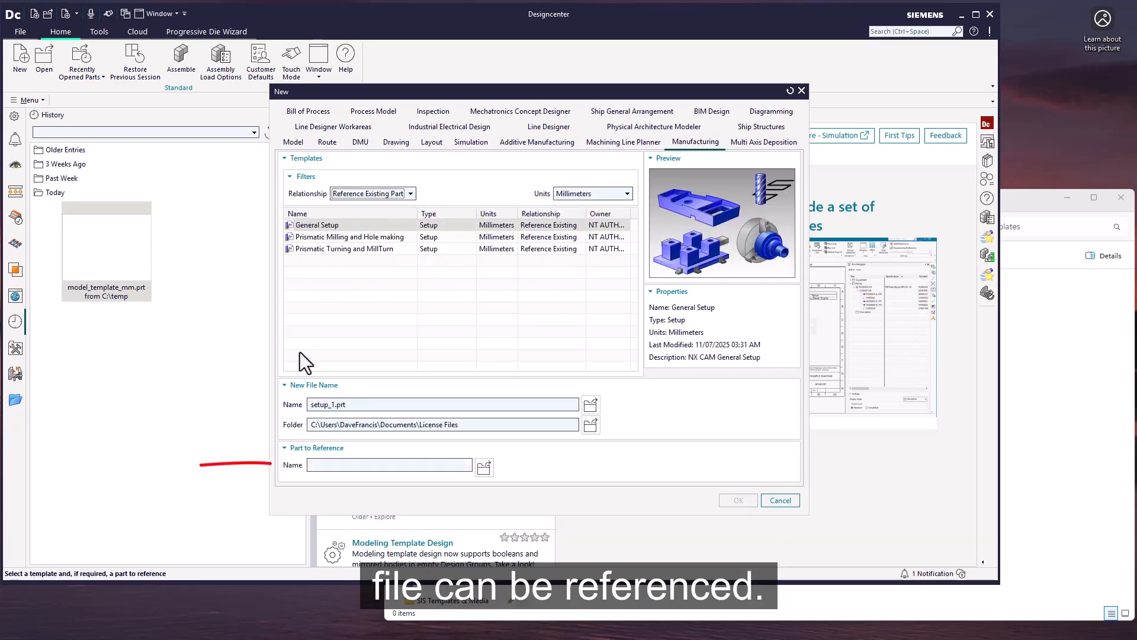
click(780, 500)
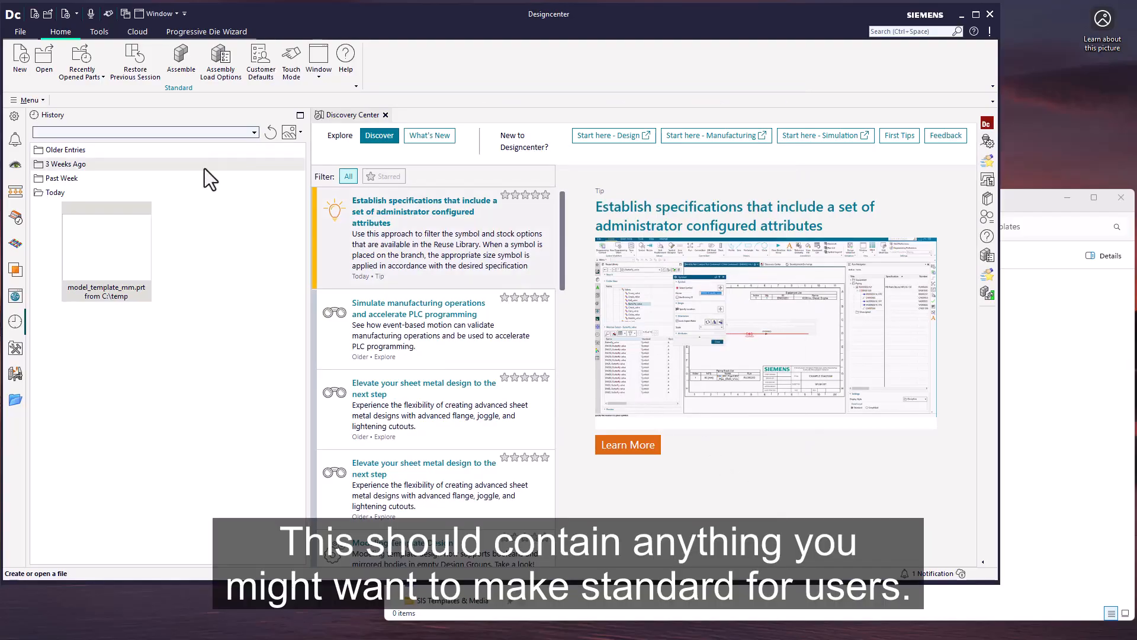
Open model_template_mm.prt from today's history and review its part attributes in the displayed part properties.
click(128, 237)
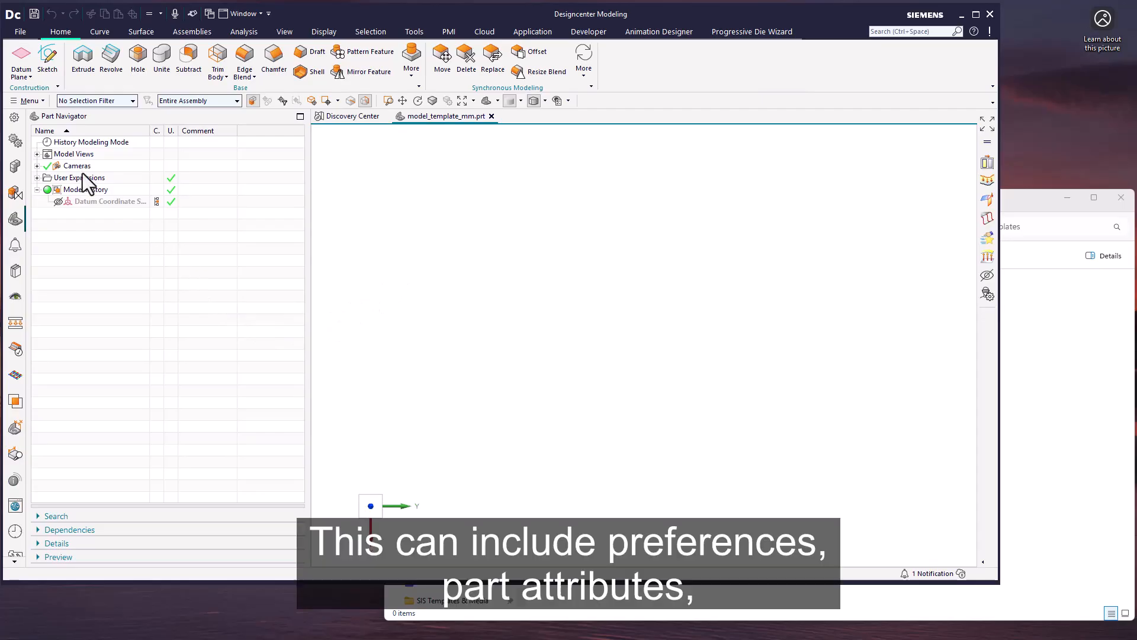
click(19, 29)
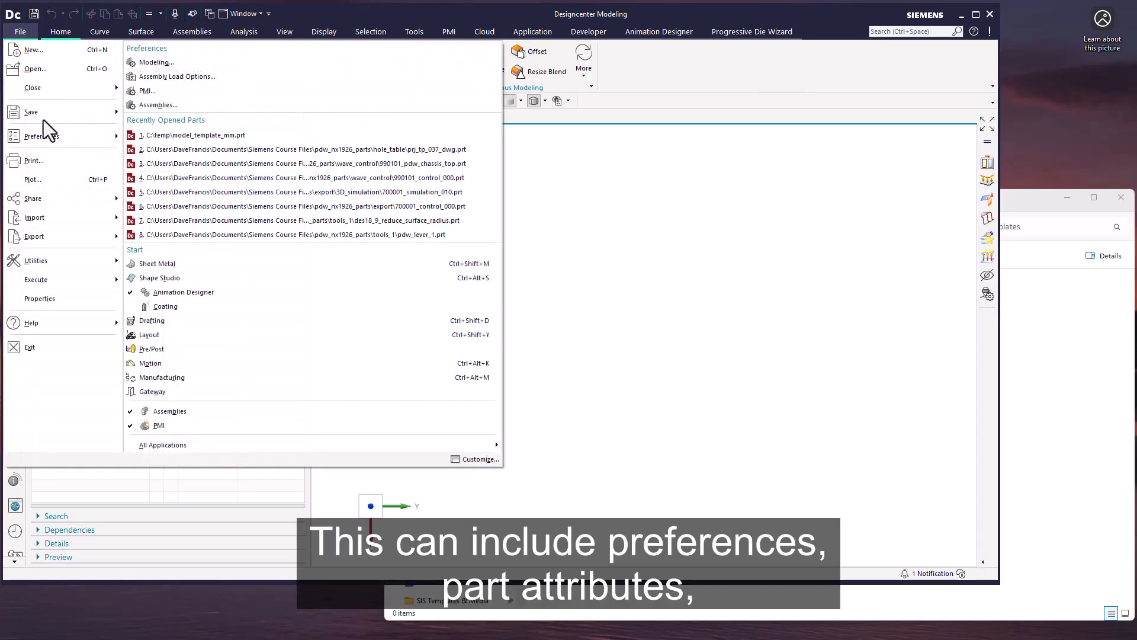
click(37, 300)
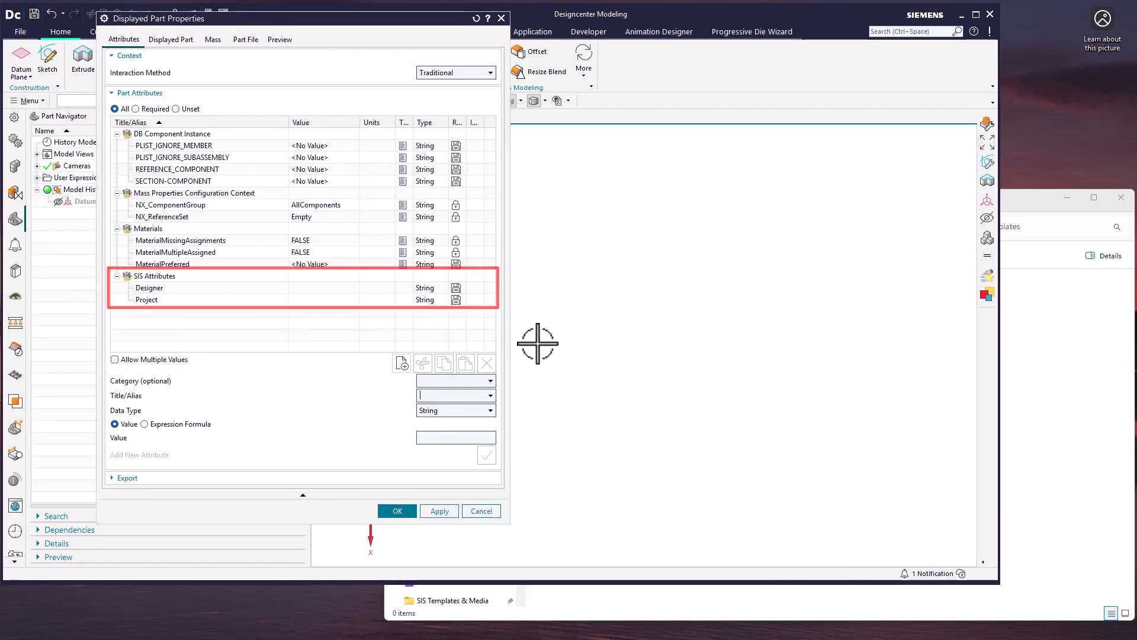
click(477, 511)
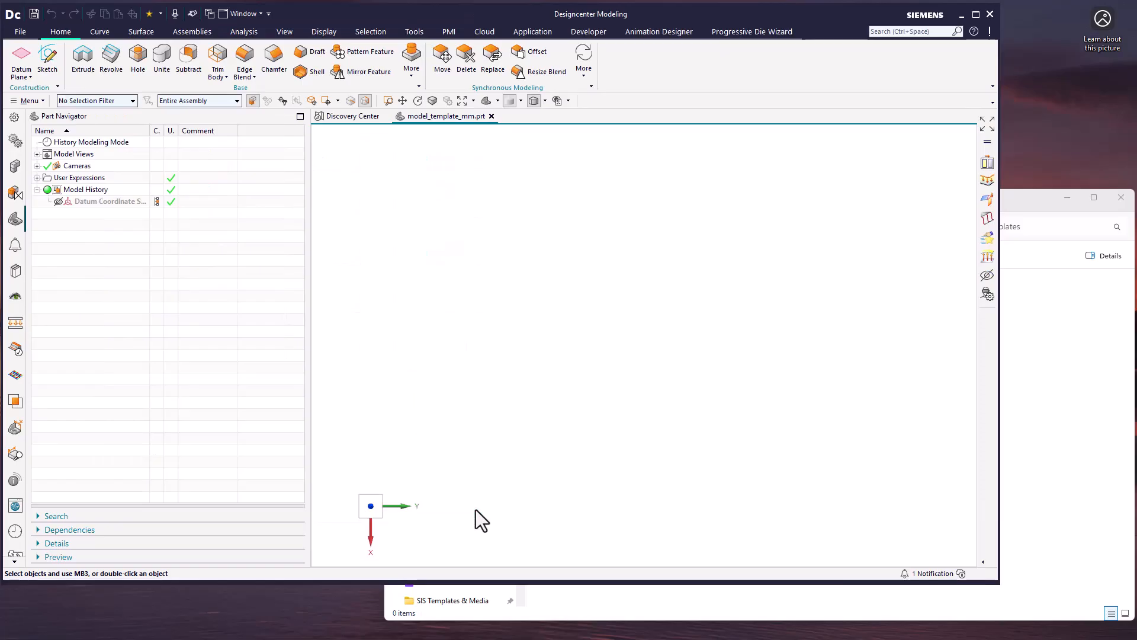
Review the template part's layer settings and categories as well as its standard expressions.
click(277, 33)
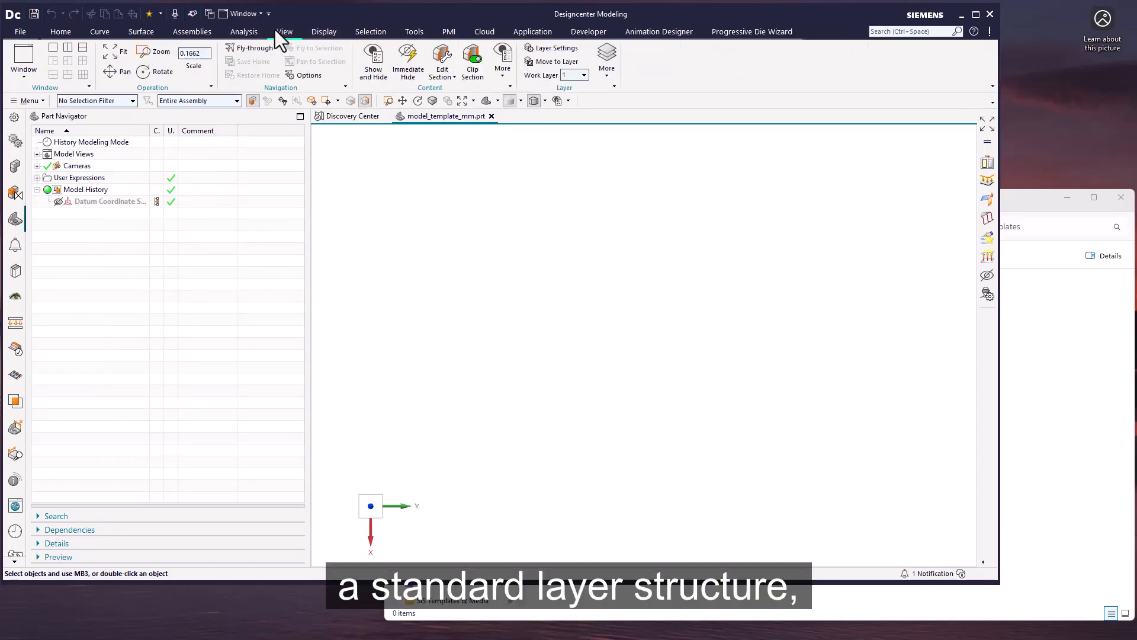
click(551, 48)
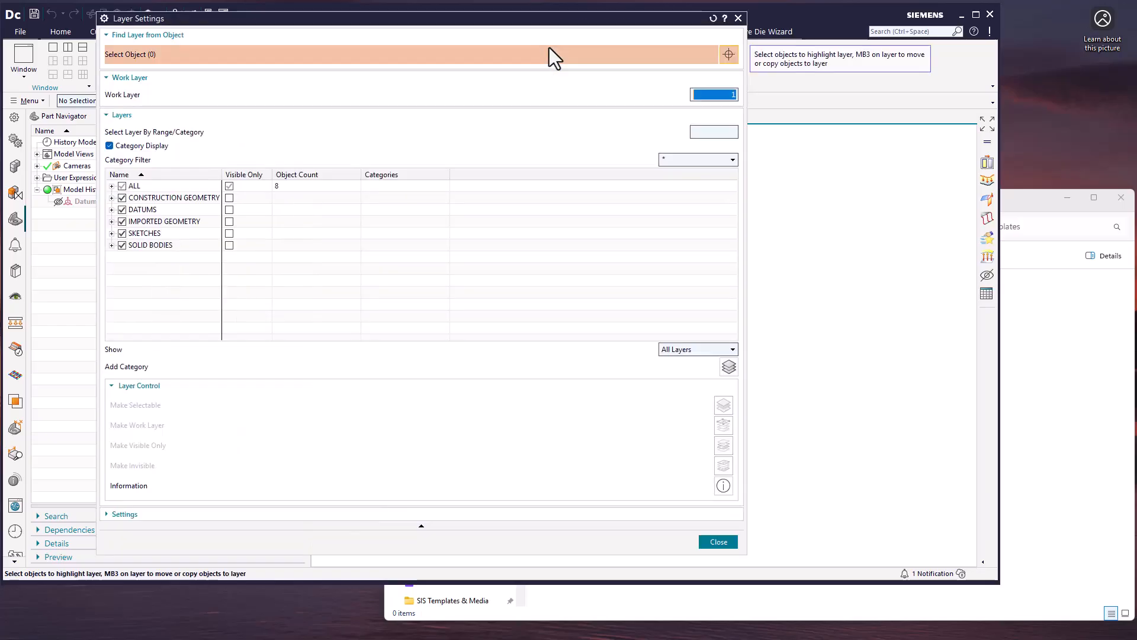
click(717, 542)
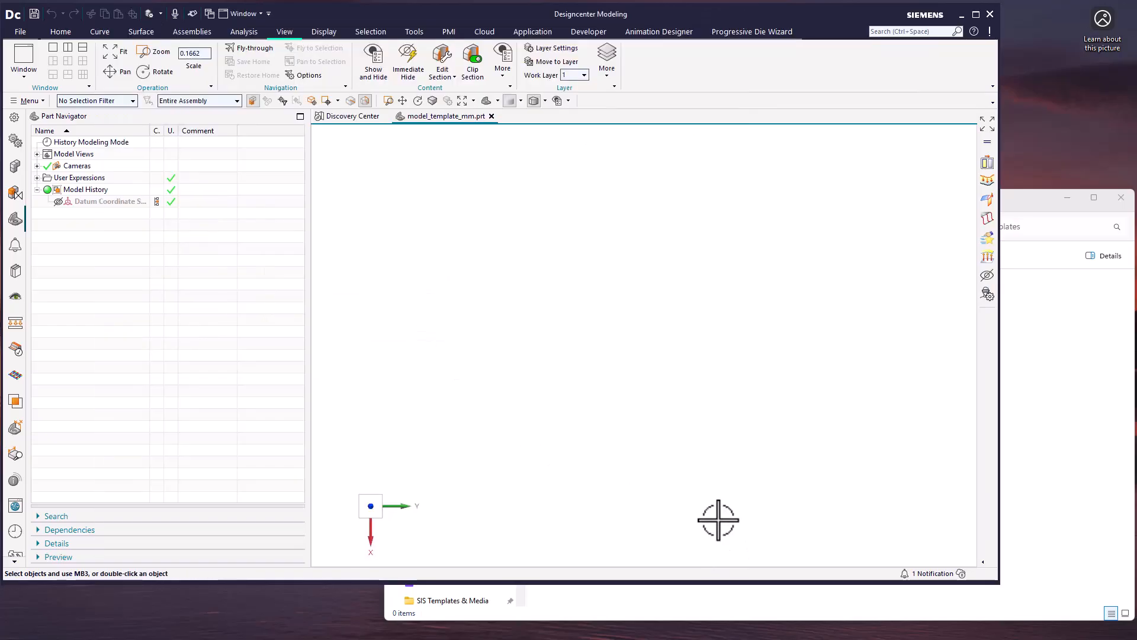
scroll(450, 71, down, 3)
click(89, 62)
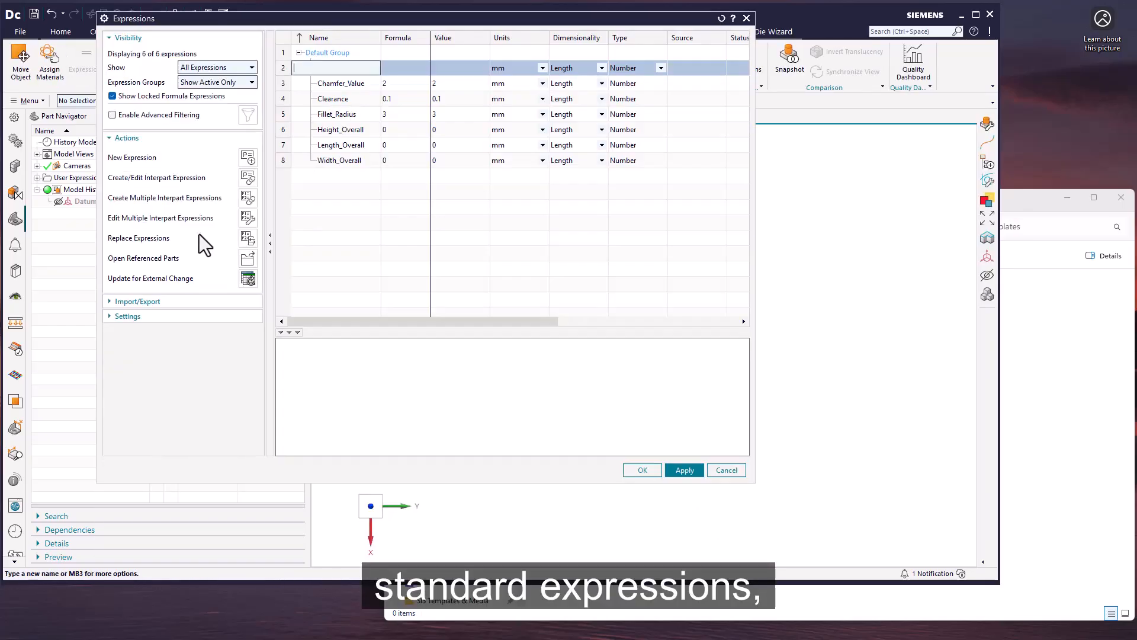
click(727, 471)
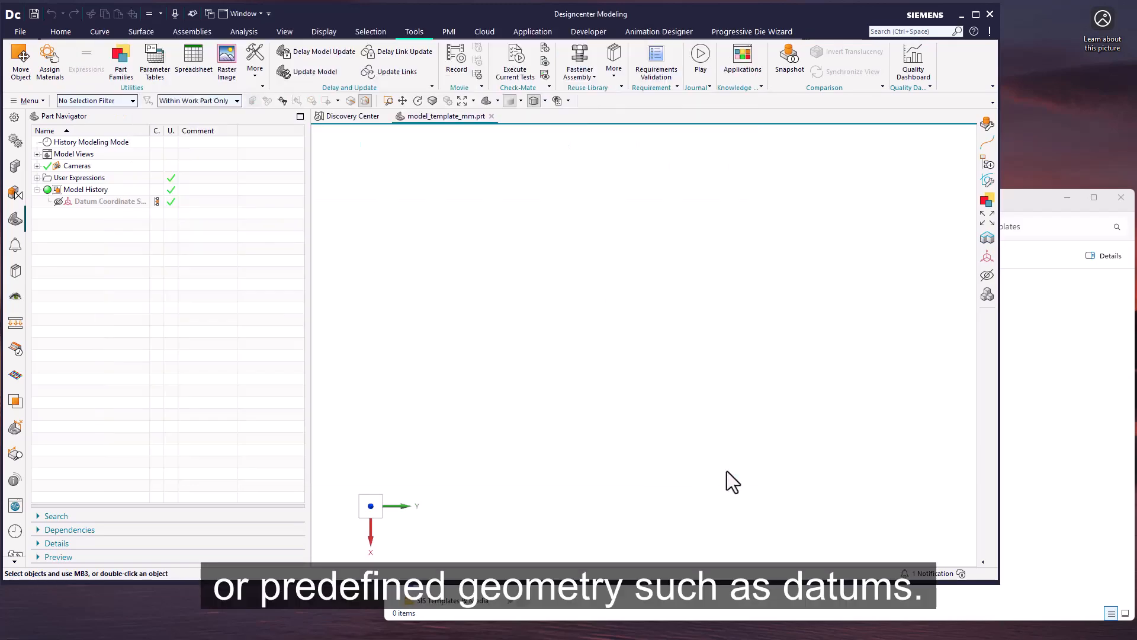
Switch to File Explorer and copy the path of the C:\templates folder.
click(1036, 376)
click(783, 228)
key(ctrl+c)
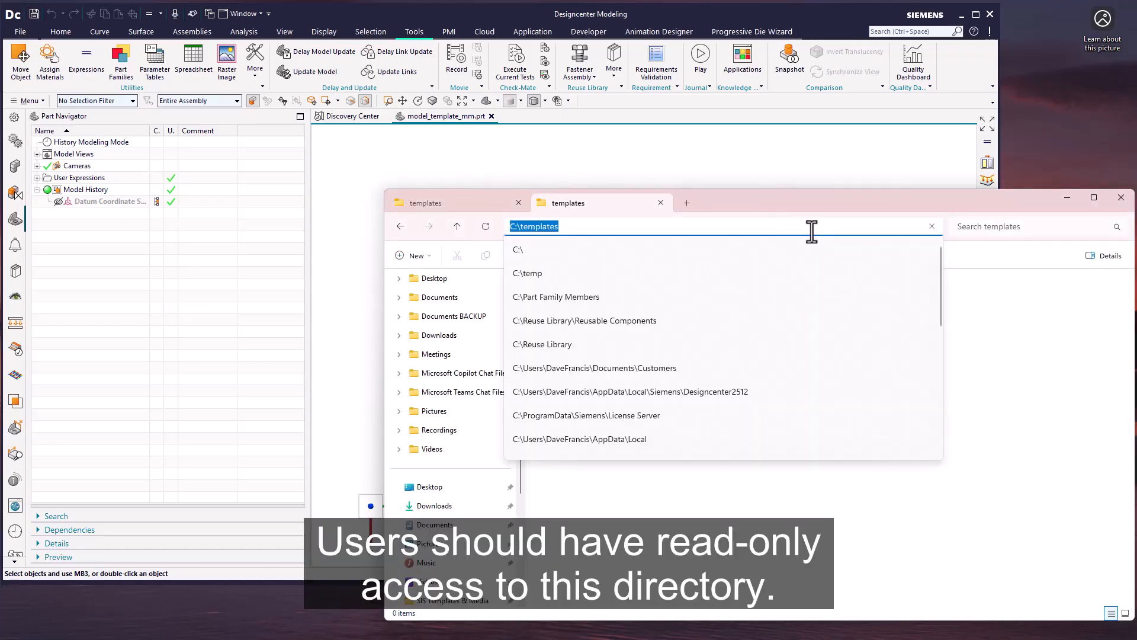
right_click(544, 230)
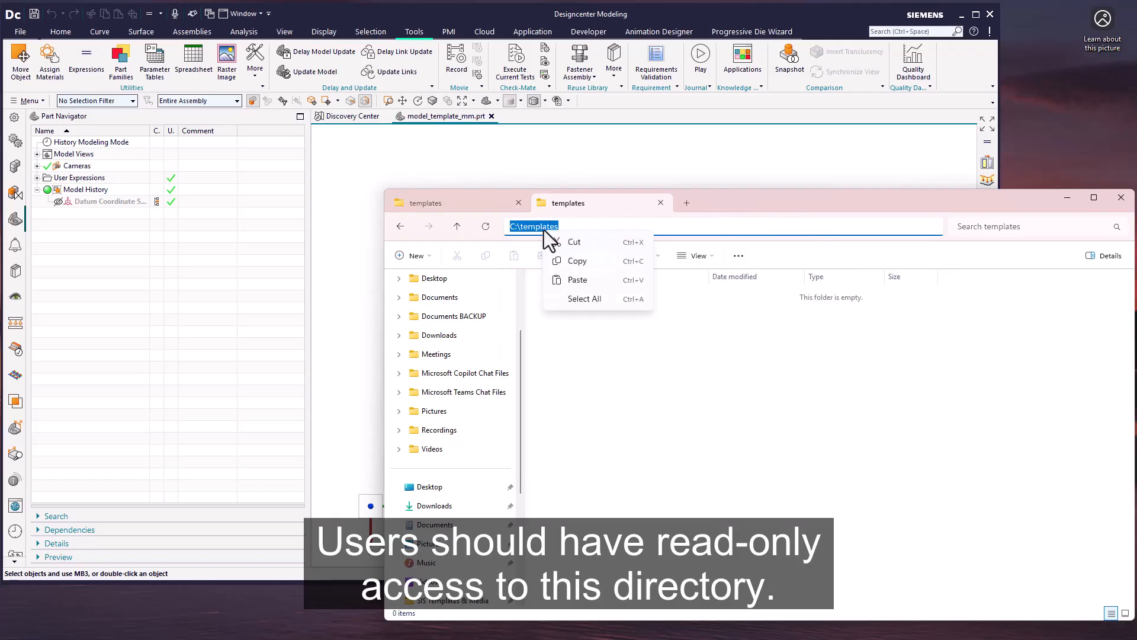
click(639, 357)
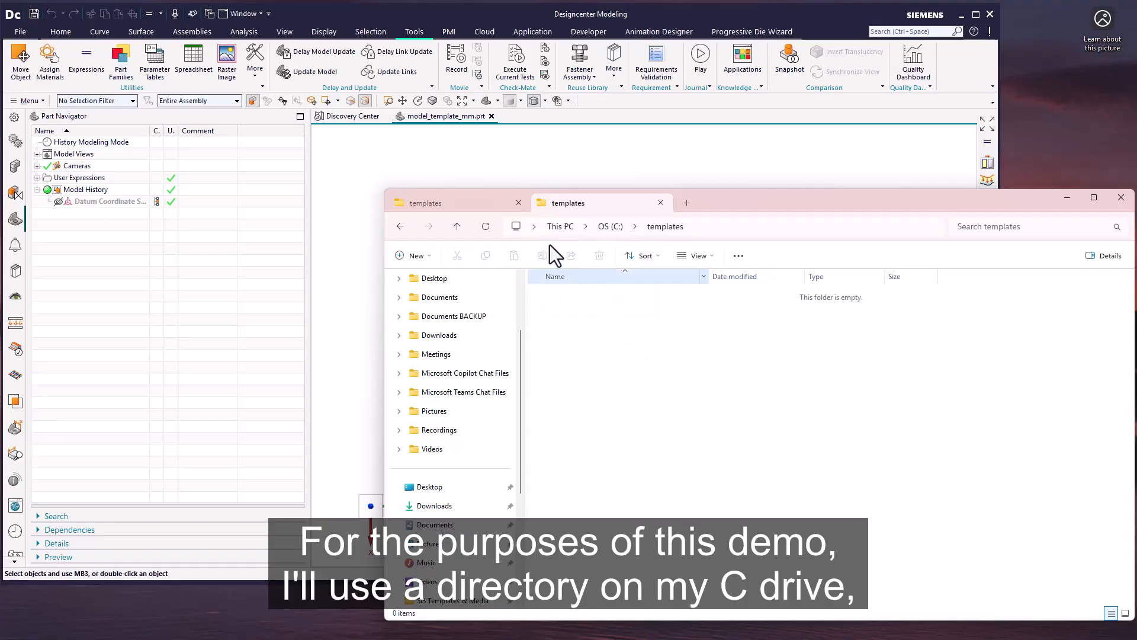
Search Windows for "env" and open the Environment Variables dialog from the system properties.
click(398, 158)
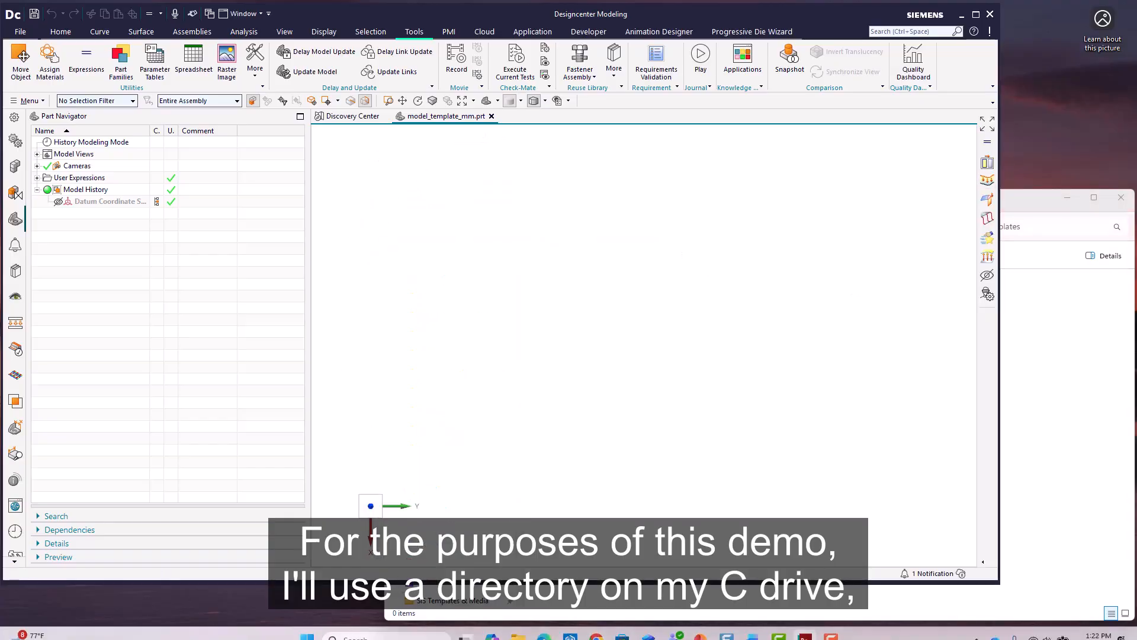
click(374, 625)
text(env)
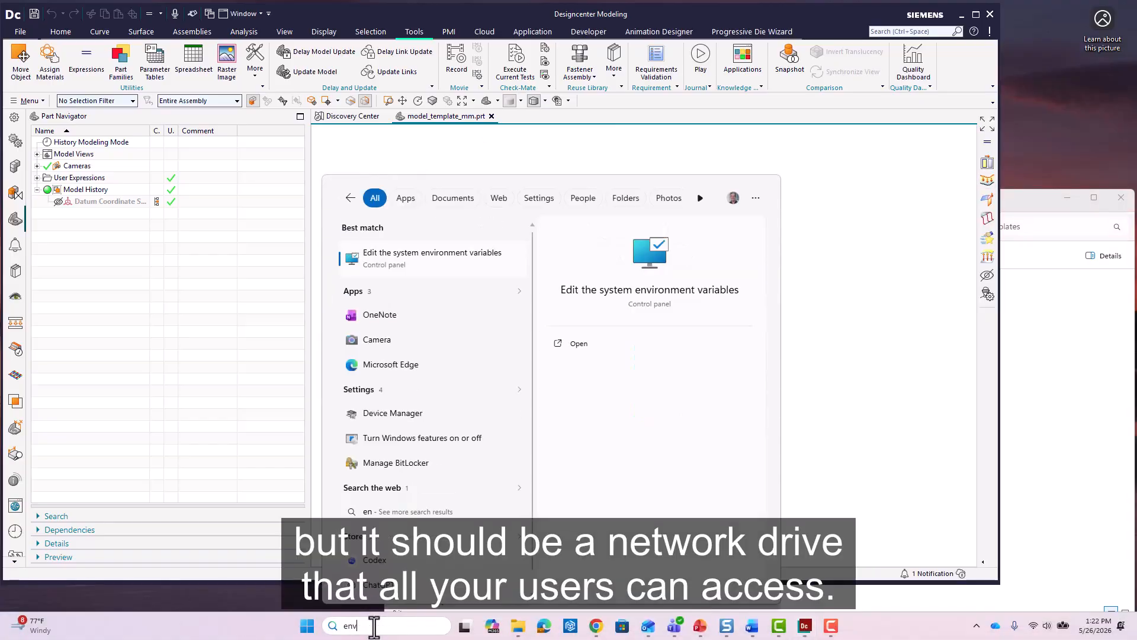
click(671, 261)
click(298, 311)
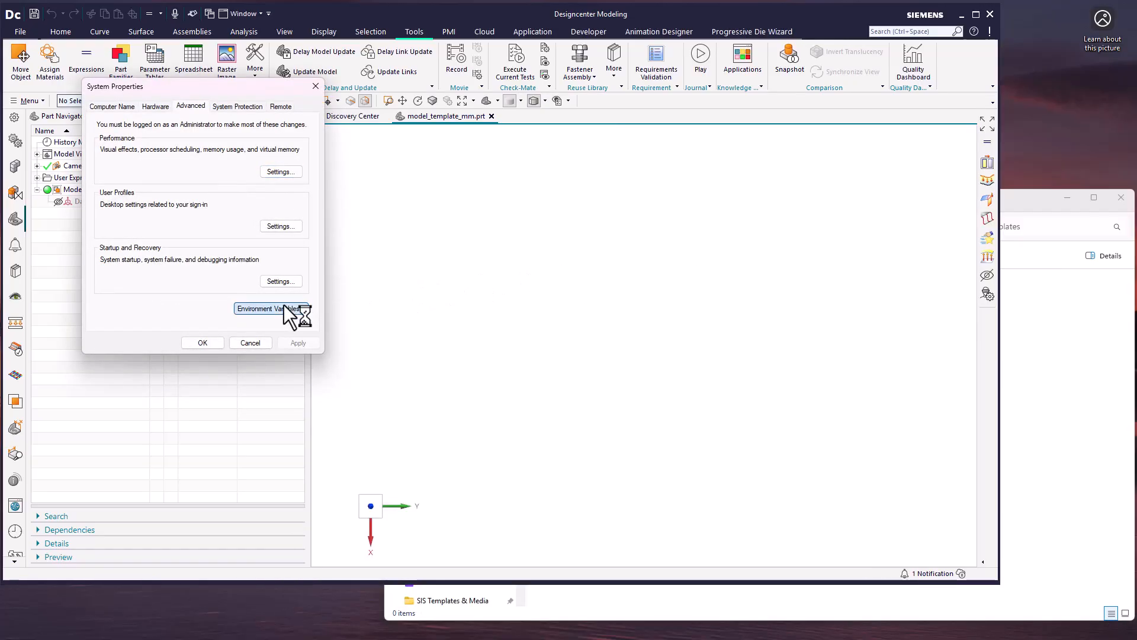
Create a system variable named UGII_TEMPLATE_DIR with the copied path C:\templates as its value, and accept the system properties.
click(599, 442)
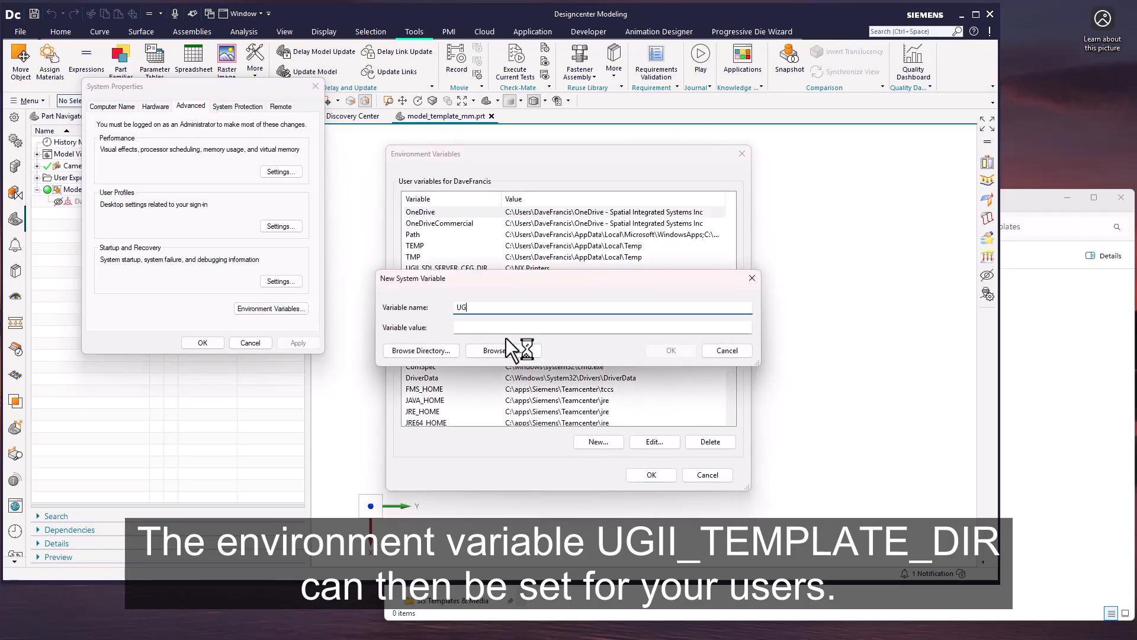
text(UGII_TEMPLATE_DIR)
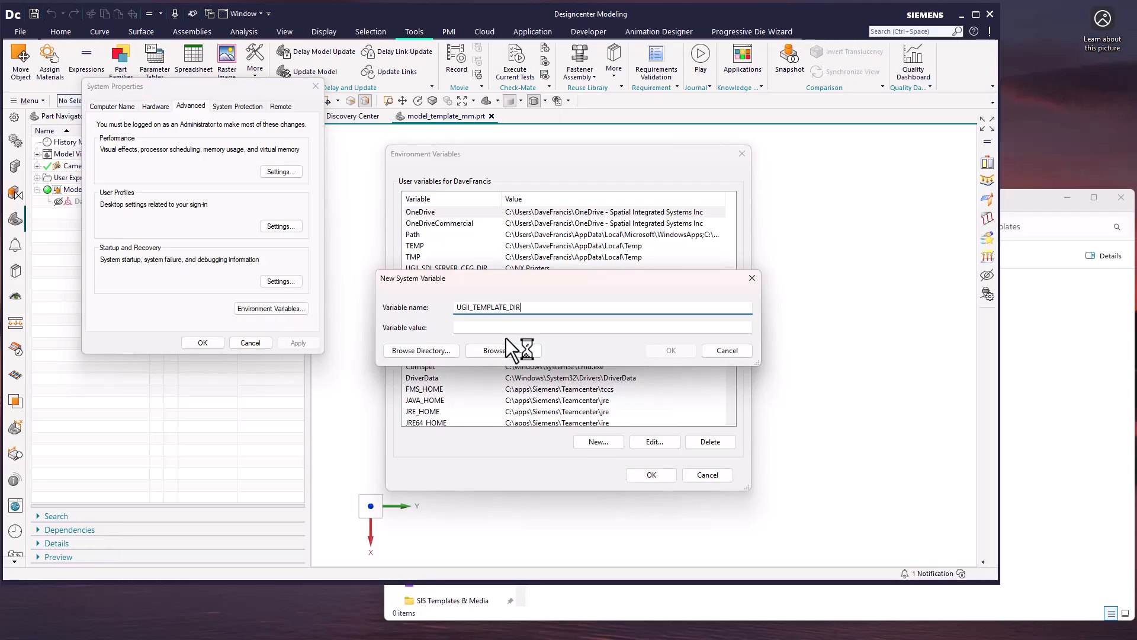
click(520, 327)
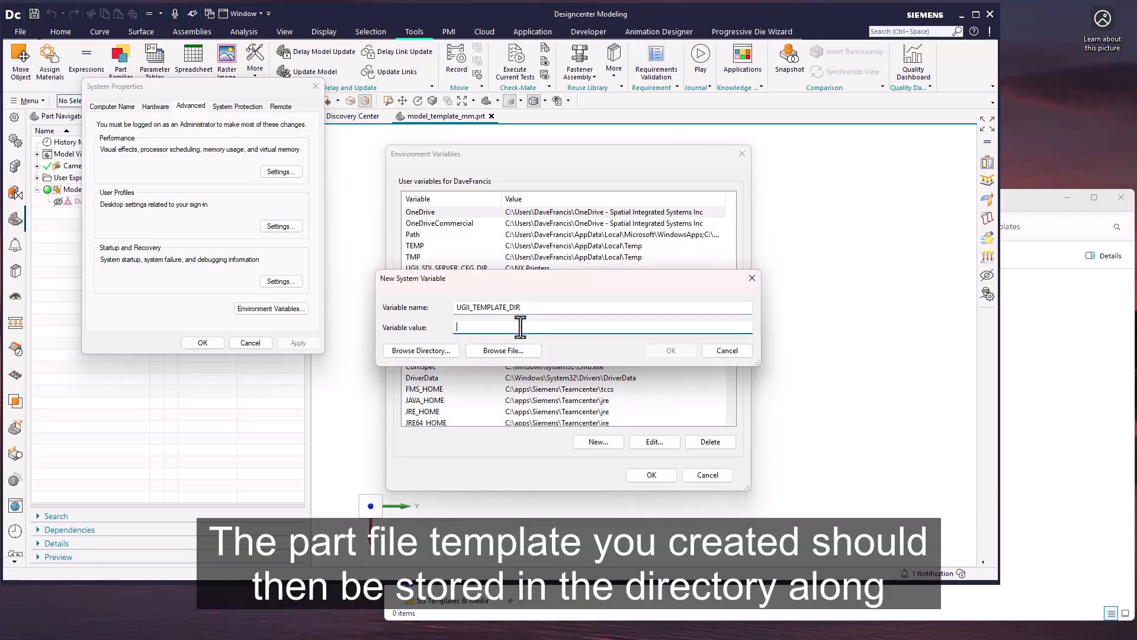
right_click(521, 328)
click(553, 382)
click(672, 350)
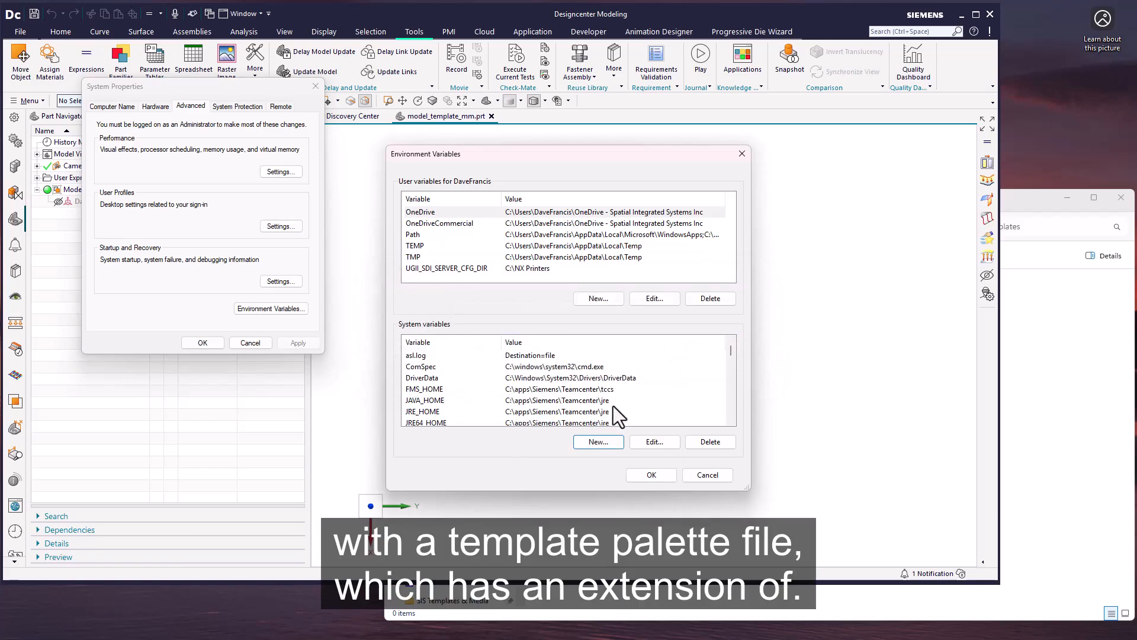
click(632, 474)
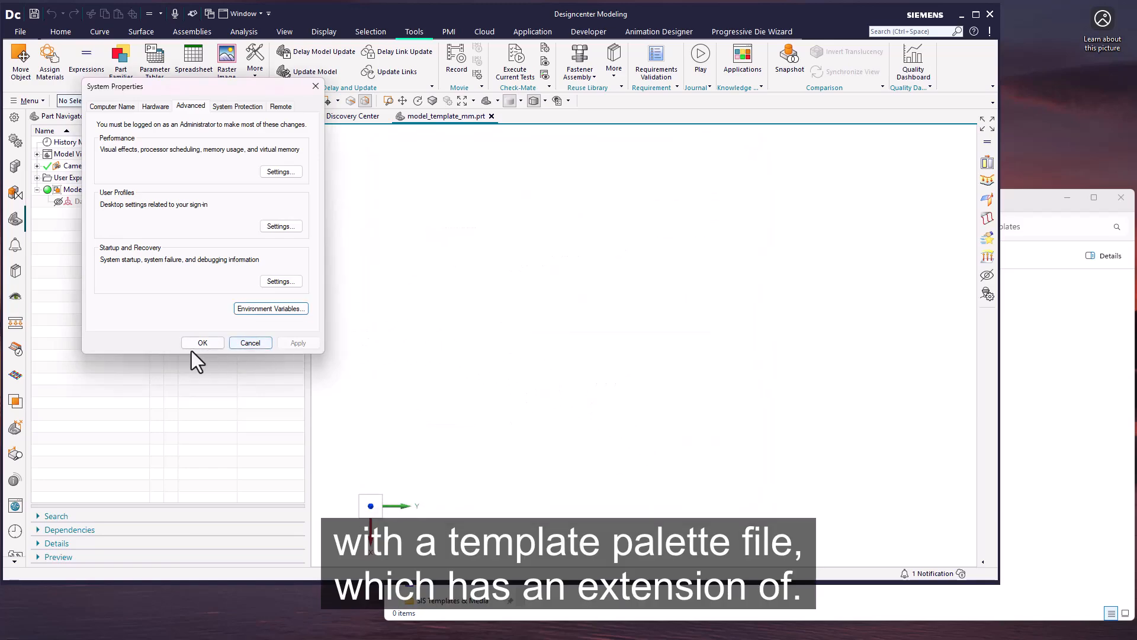
click(191, 342)
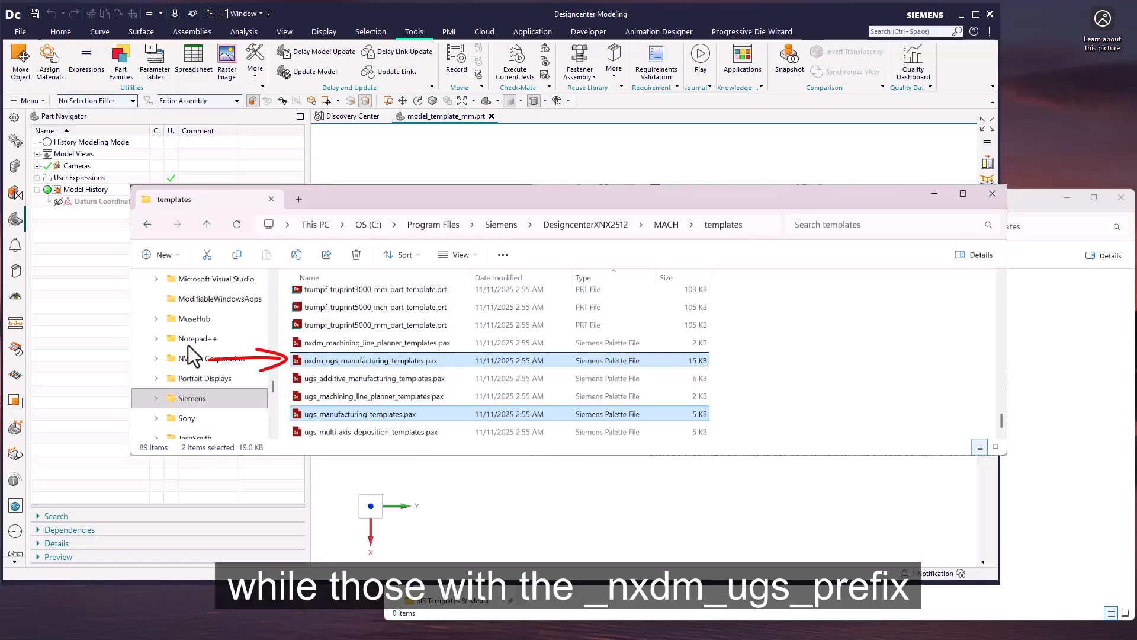
Copy ugs_model_templates.pax from the Designcenter UGII\templates folder into C:\templates.
click(996, 384)
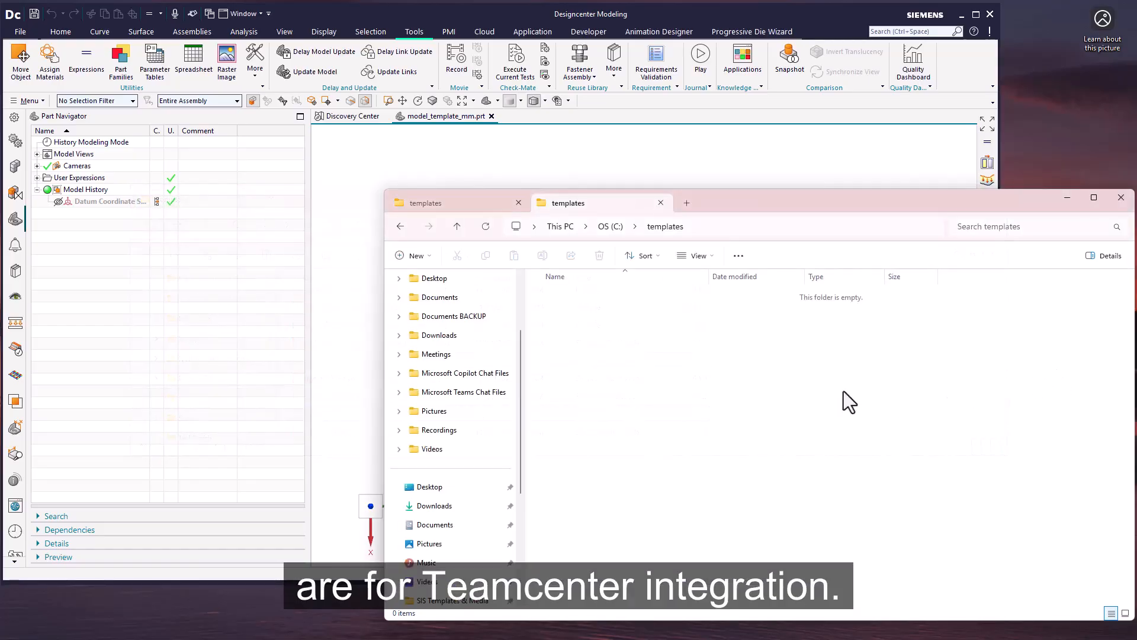
click(477, 203)
click(605, 599)
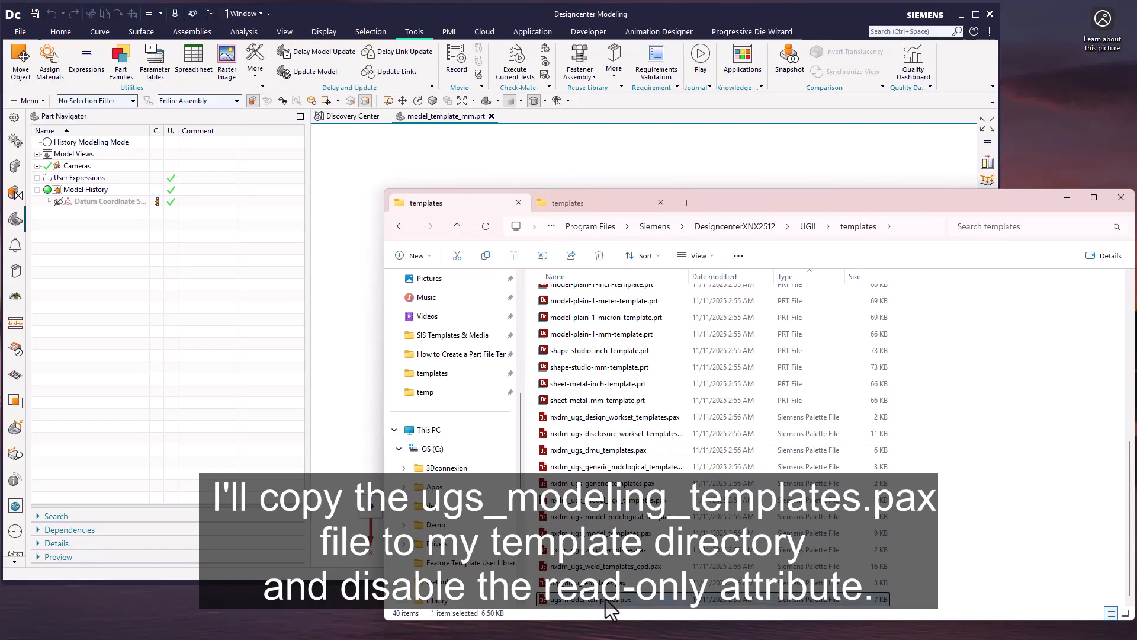
right_click(605, 599)
click(662, 618)
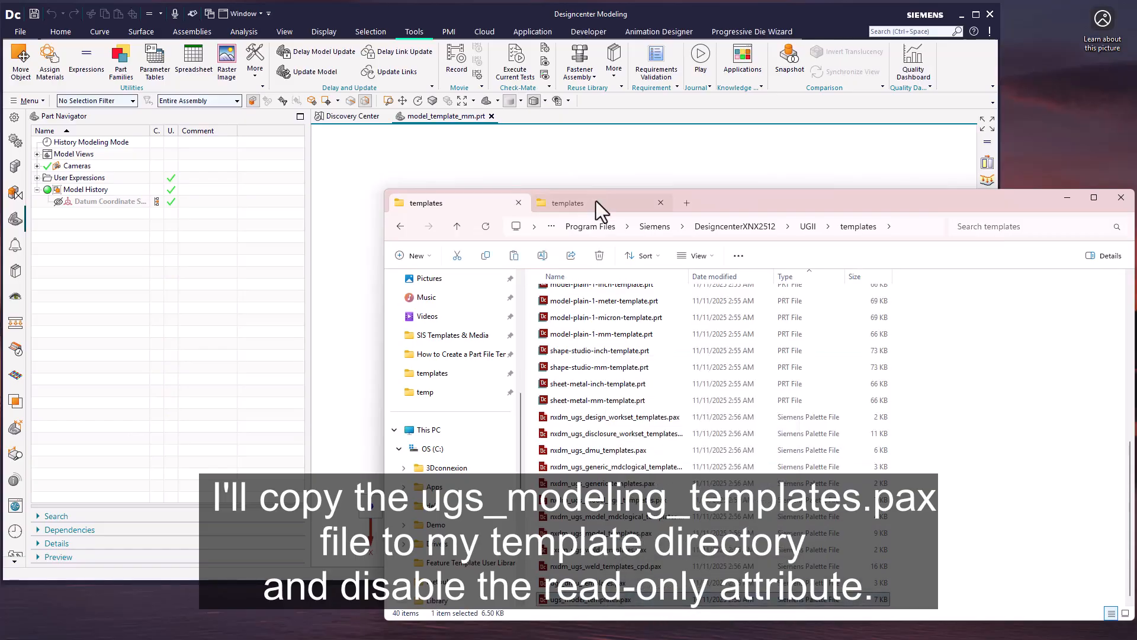
click(595, 202)
right_click(627, 372)
click(649, 377)
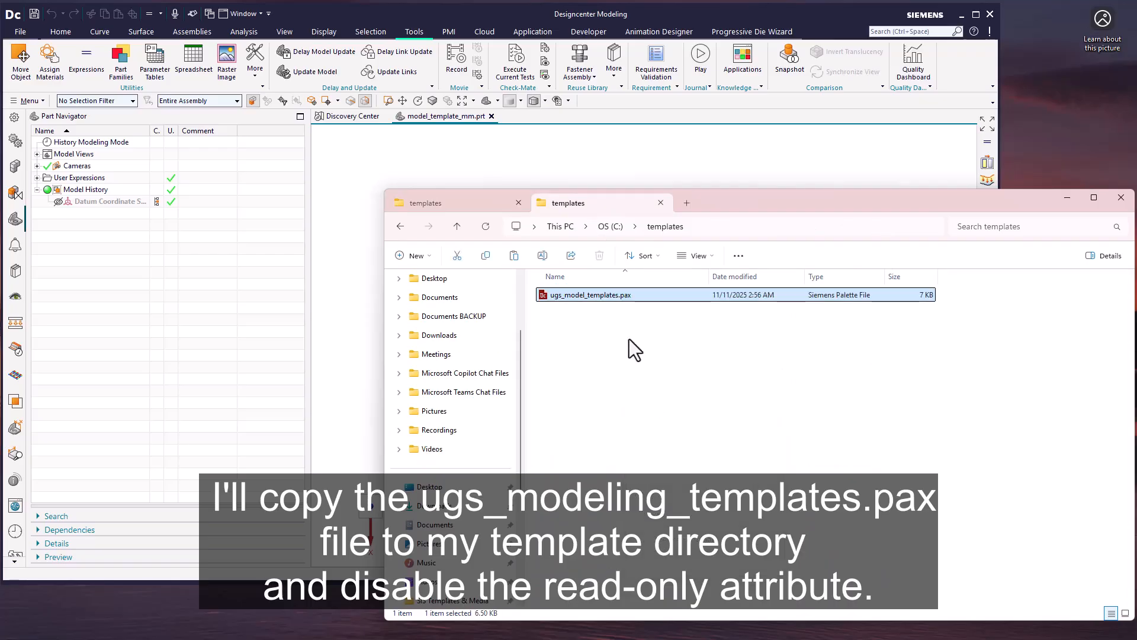
Disable the read-only attribute of the copied ugs_model_templates.pax file.
right_click(606, 291)
click(655, 475)
click(731, 597)
Open ugs_model_templates.pax from C:\templates in Notepad++.
right_click(594, 296)
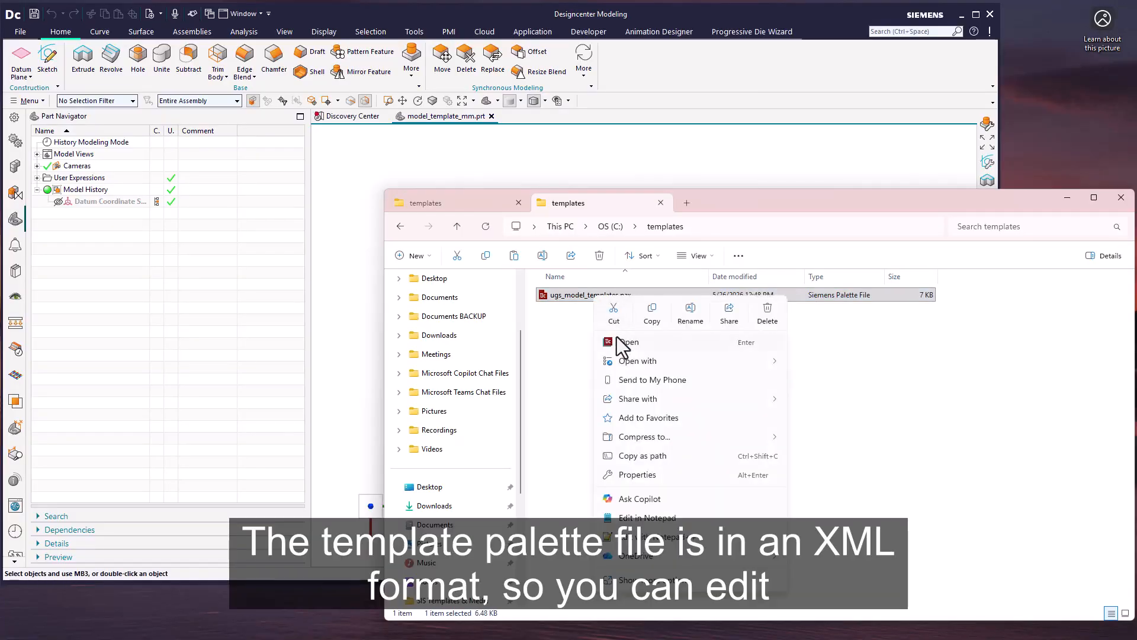
mouse_move(629, 362)
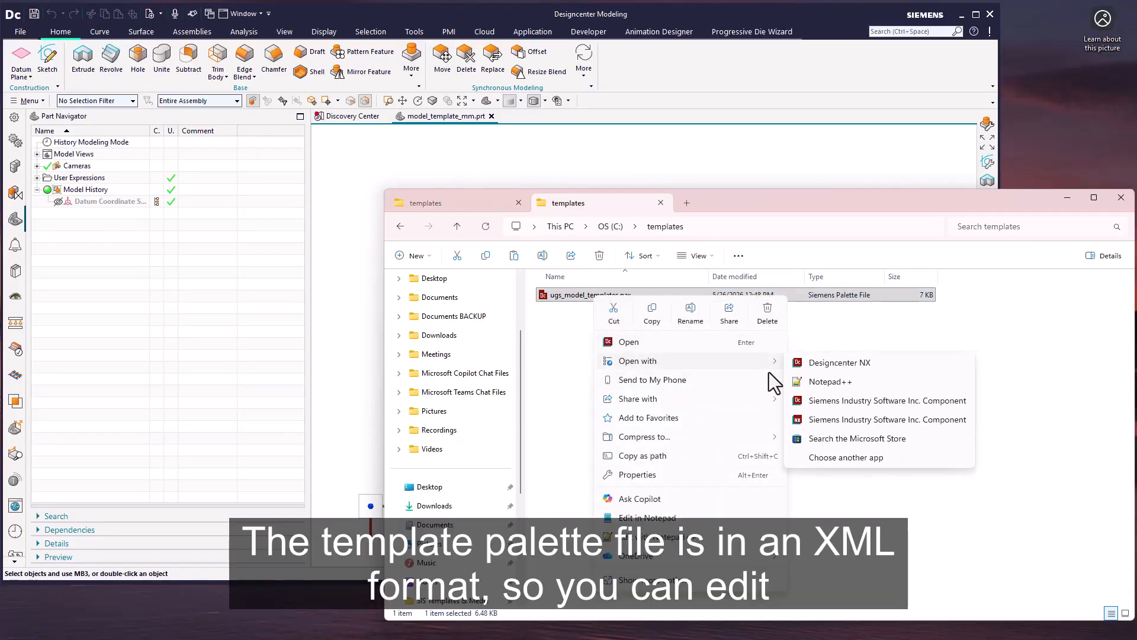
click(827, 382)
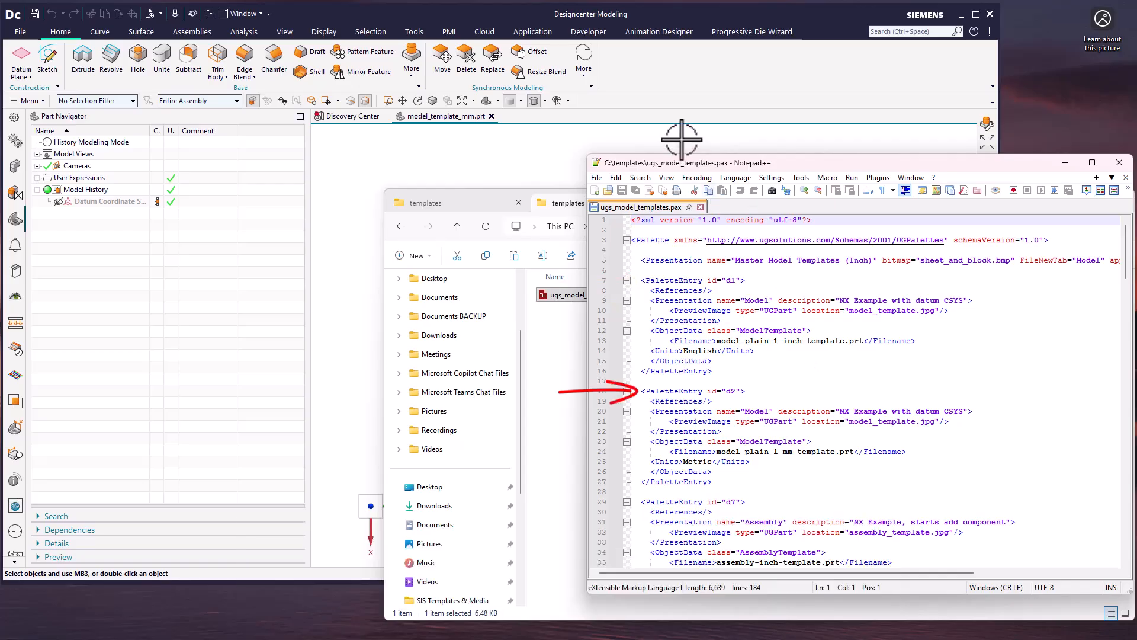
Switch to Designcenter, display the Model templates offered for a new file, and return to the palette file in Notepad++ to compare the entries.
click(630, 71)
click(23, 32)
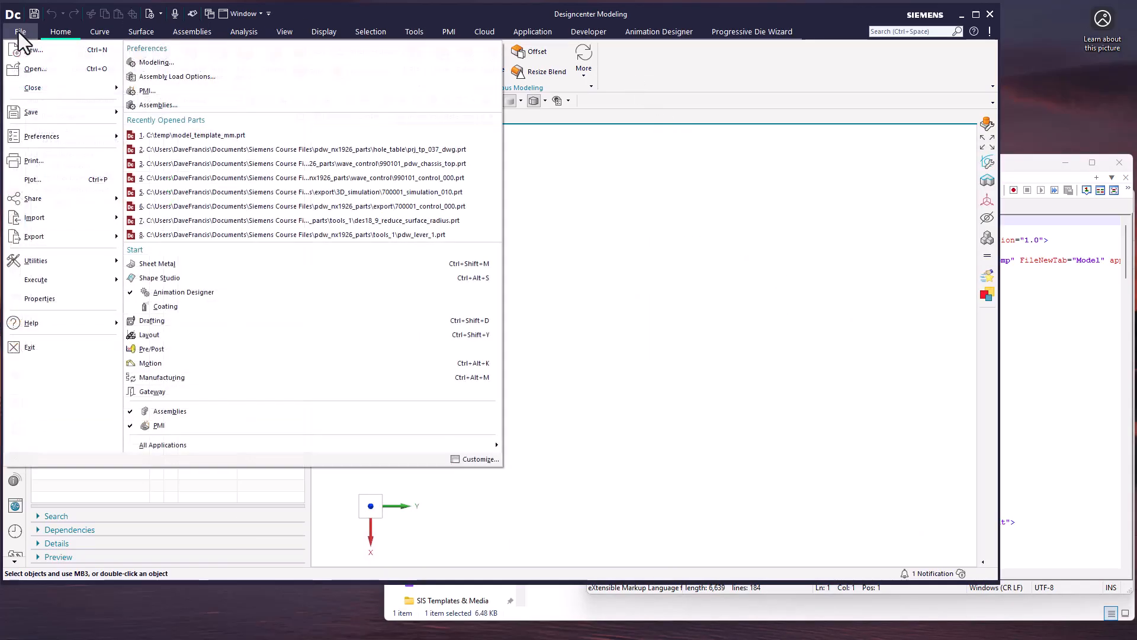
click(183, 91)
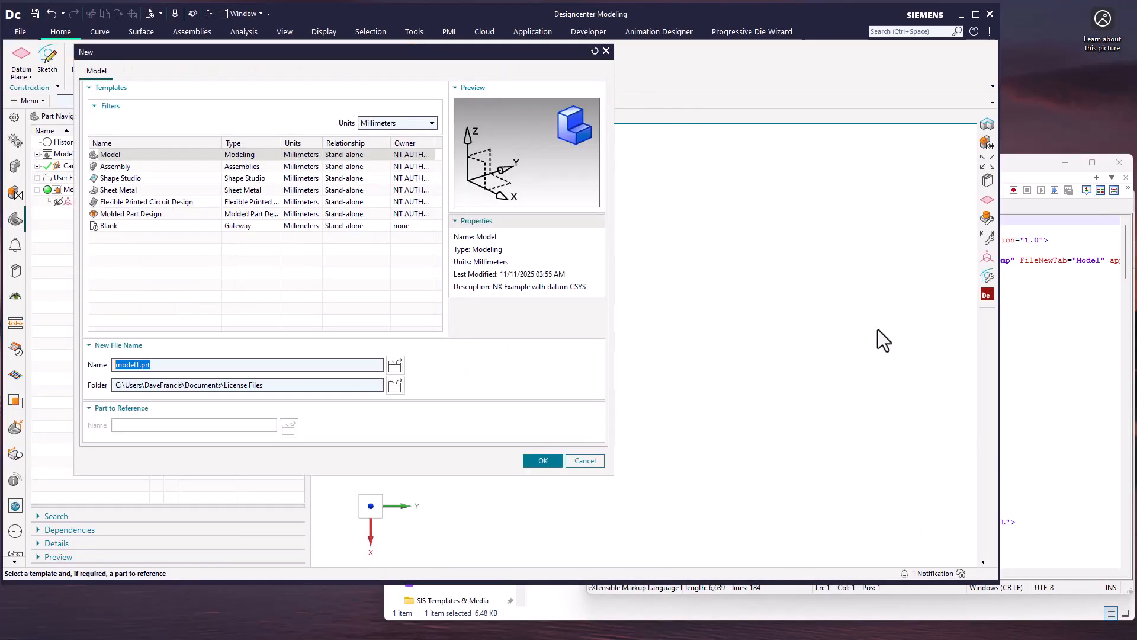
click(1054, 372)
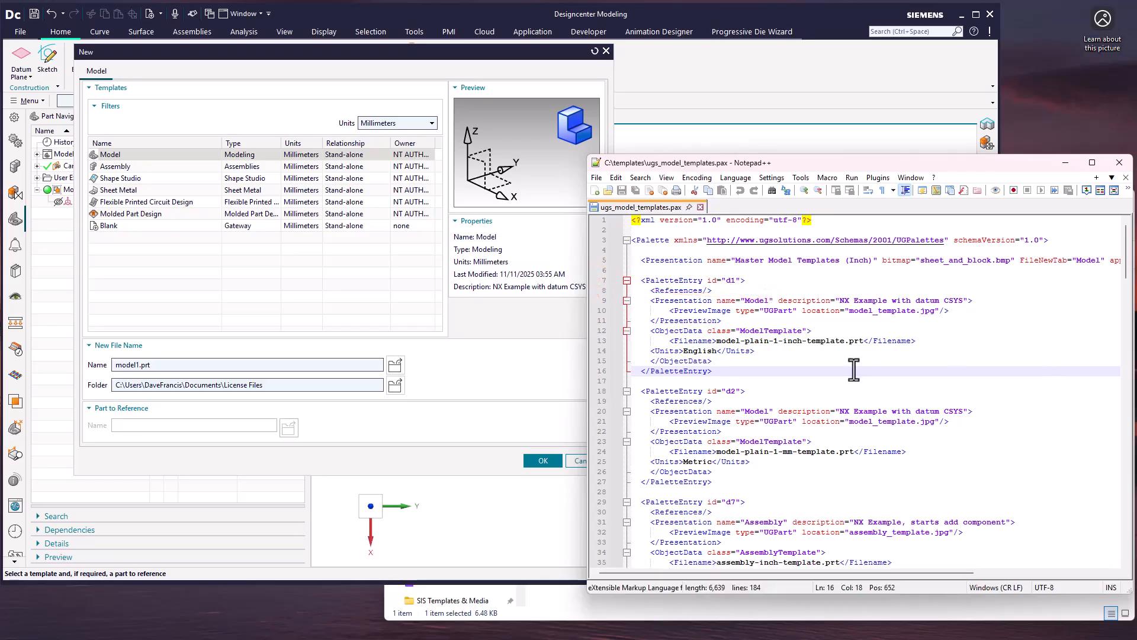
Copy the PaletteEntry element with id d1 and paste it after the last PaletteEntry, just before the closing Palette tag.
drag(712, 371, 641, 281)
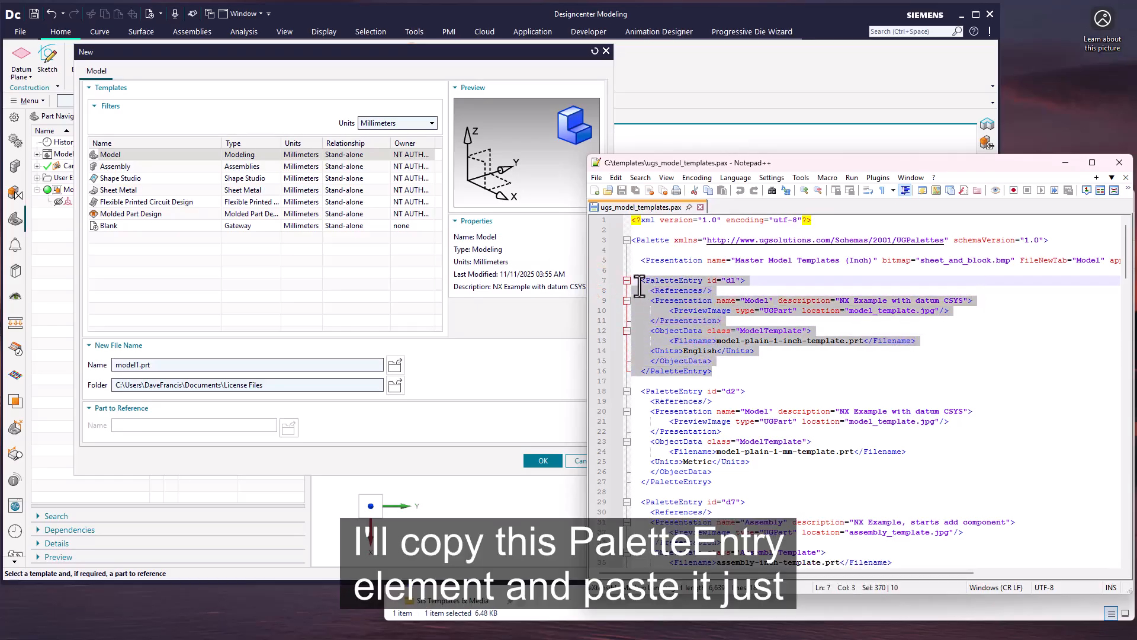
right_click(669, 308)
click(697, 329)
drag(1127, 264, 1117, 526)
click(740, 382)
key(Return)
key(Return)
key(ctrl+v)
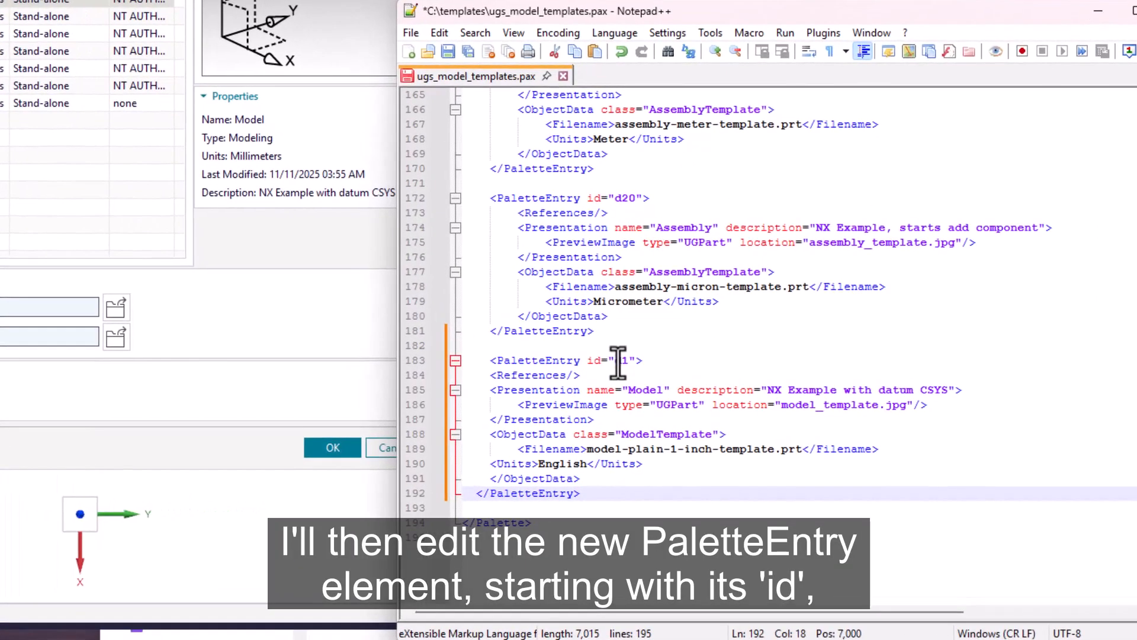
Change the id of the pasted PaletteEntry to d21.
click(736, 399)
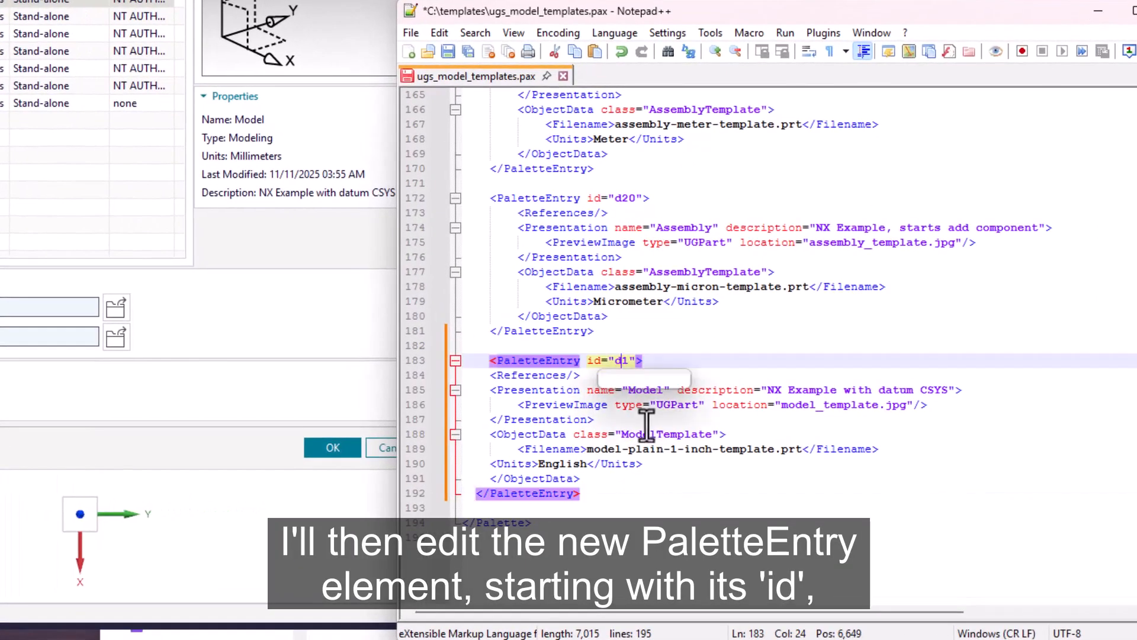
text(2)
click(759, 461)
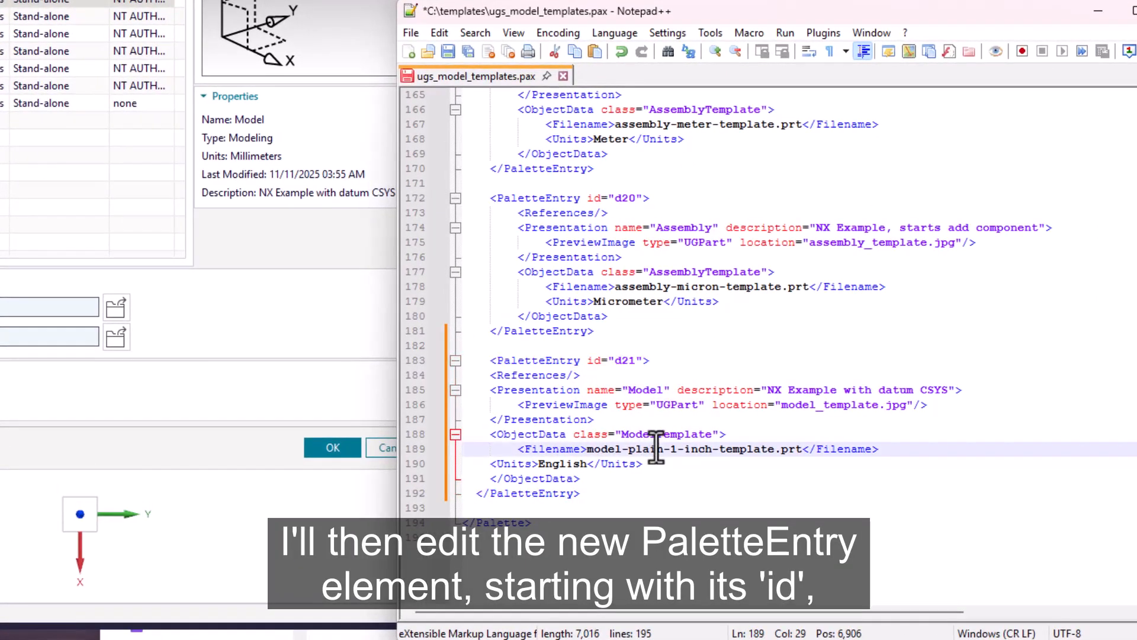
Set the new entry's presentation name to "SIS Model" and its description to "Model with SIS standards".
click(629, 391)
text(SIS)
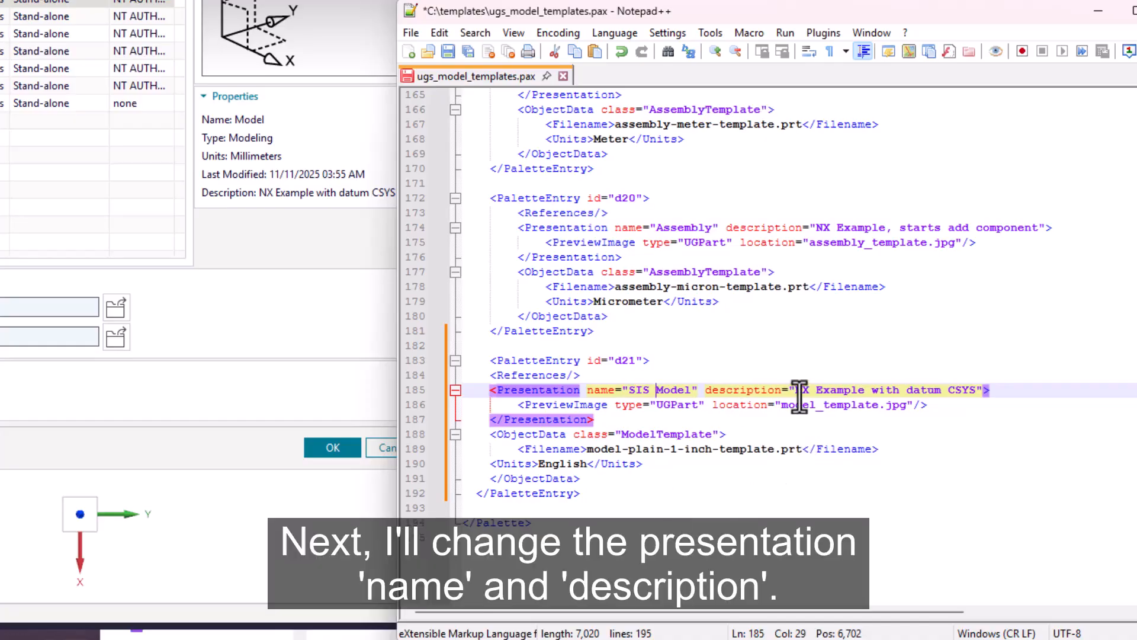
drag(794, 390, 974, 391)
text(Model with SIS )
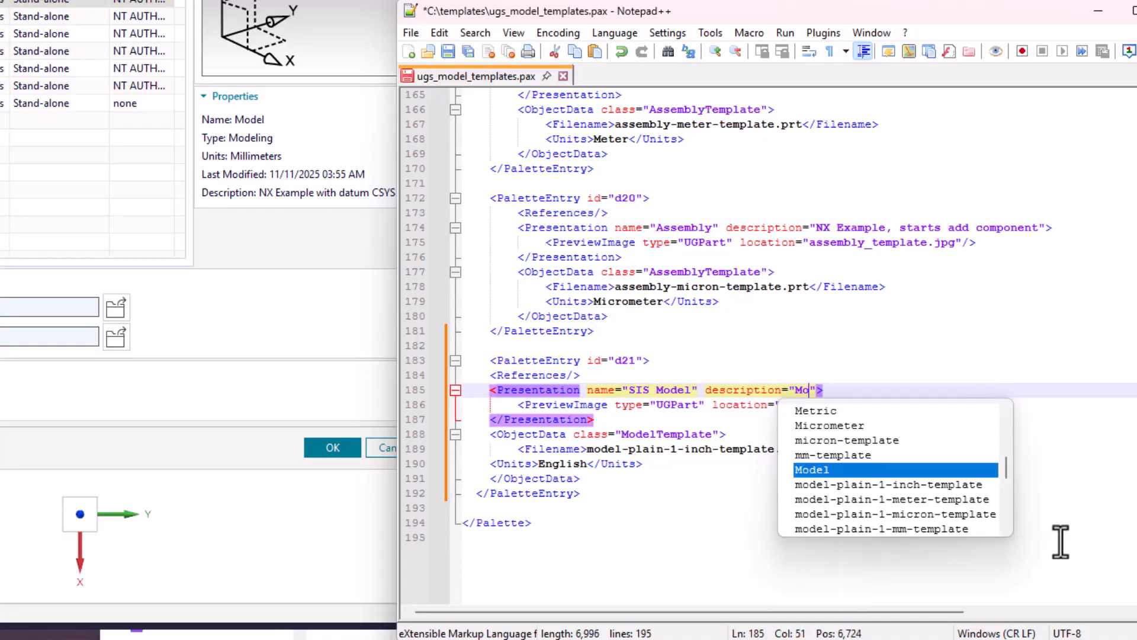
text(standards)
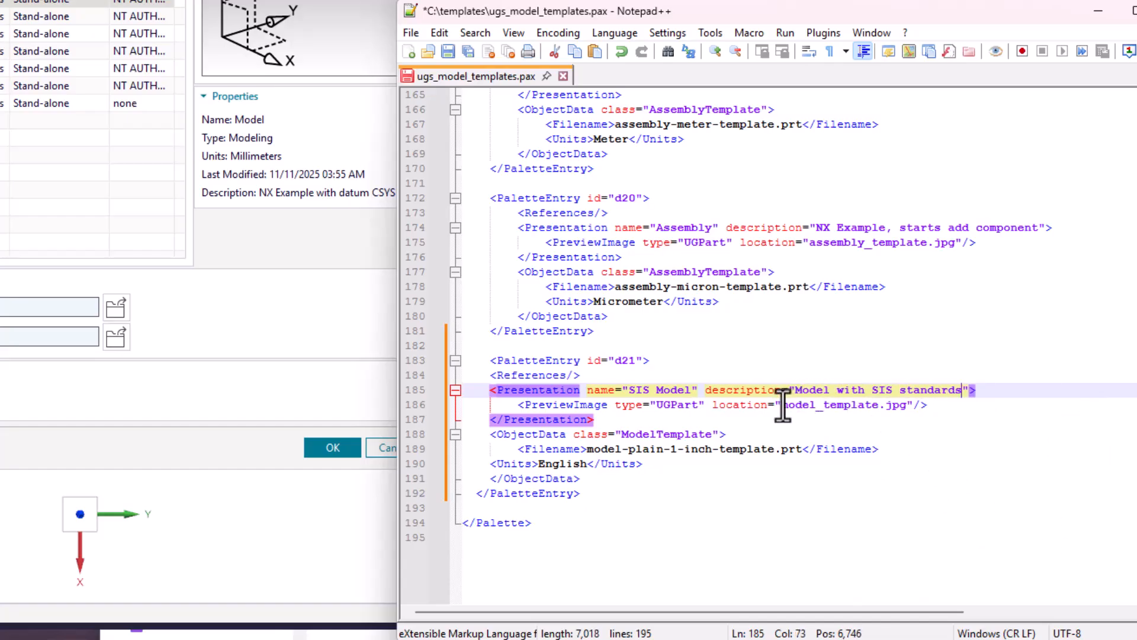
Set the new entry's preview image location to SIS.jpg.
drag(780, 406, 879, 407)
text(SIS)
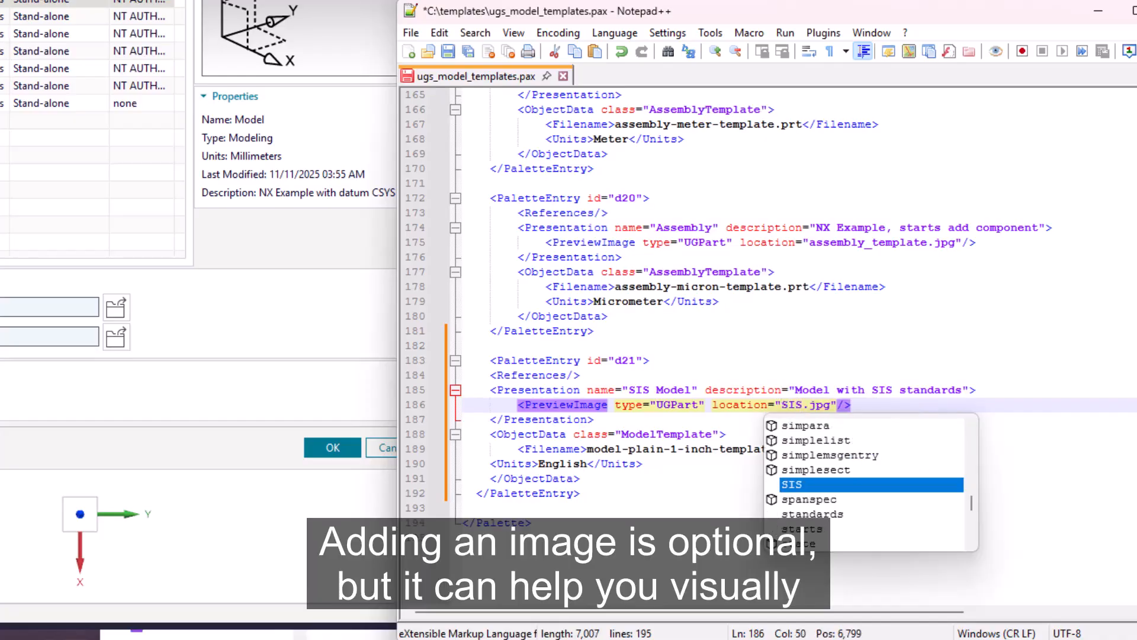
click(622, 524)
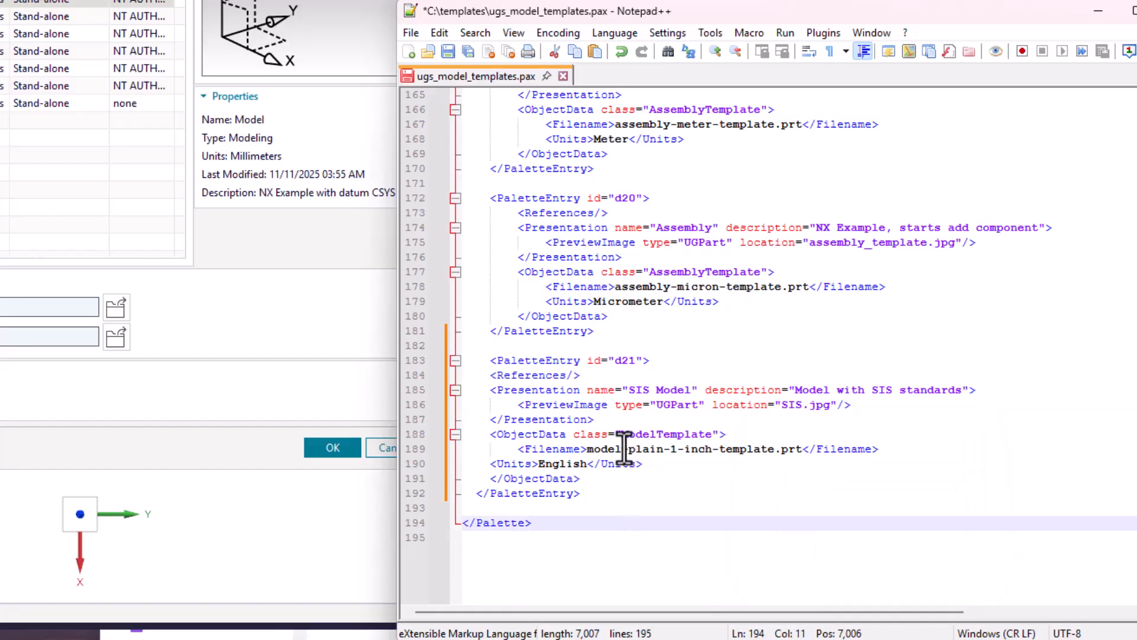
Set the new entry's Filename to model_template_mm.prt and its Units to Metric.
drag(622, 449, 719, 448)
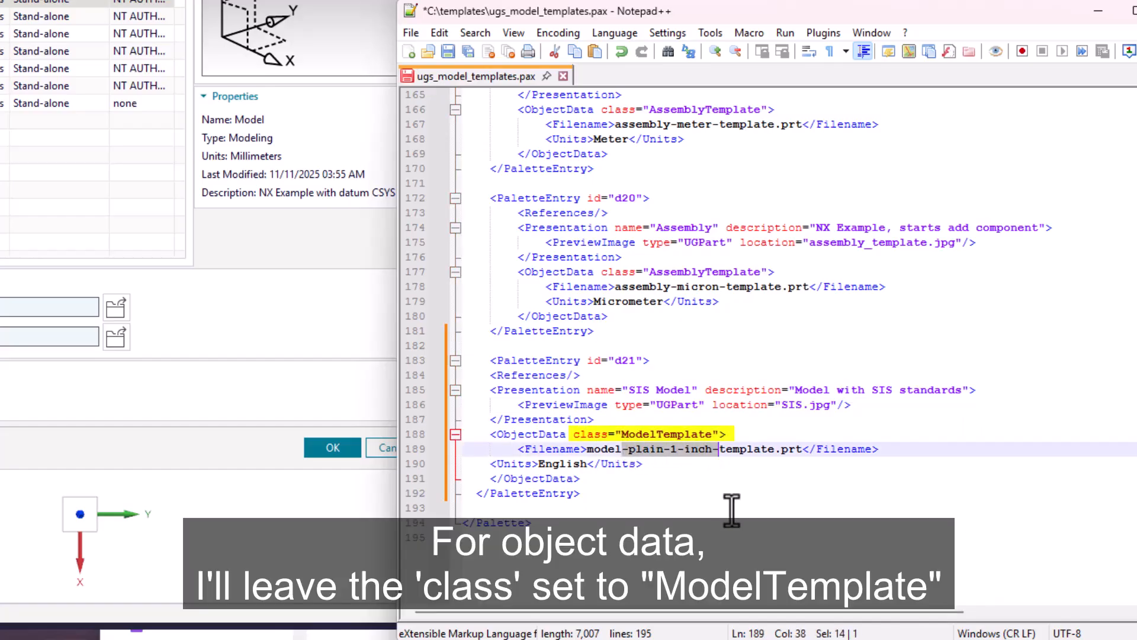
text(_)
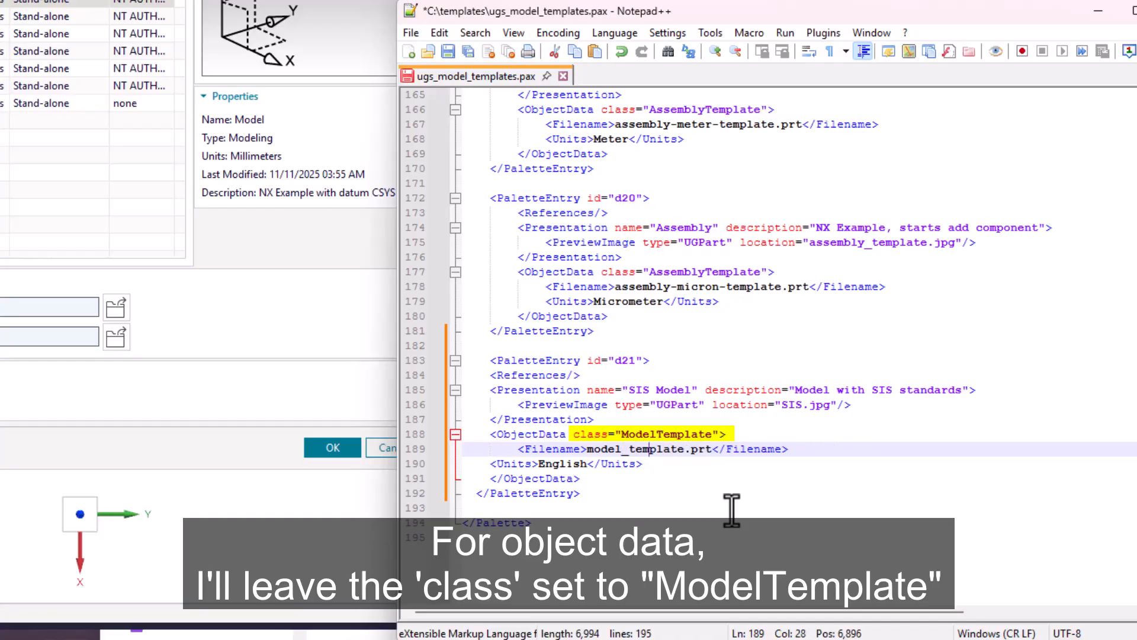
text(_mm)
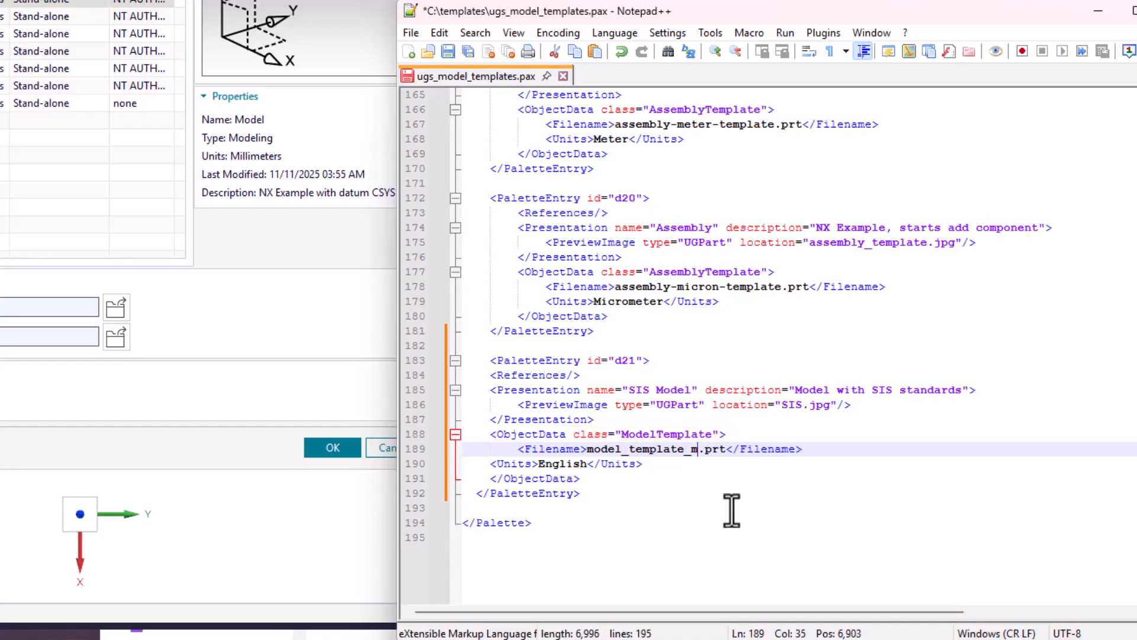
double_click(560, 463)
text(Metric)
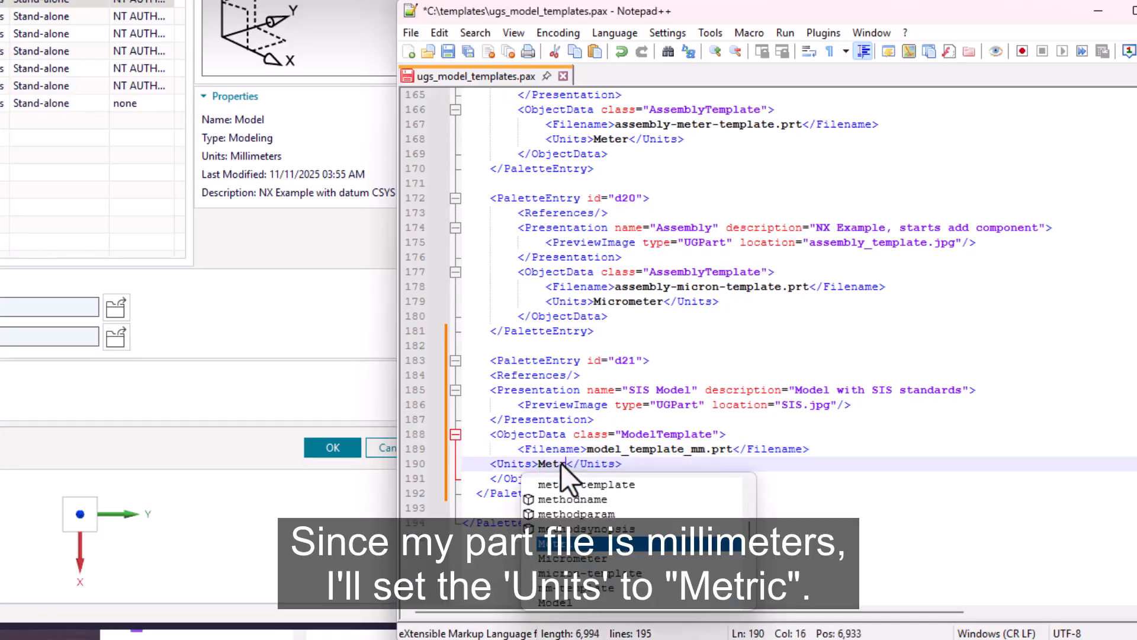
click(765, 432)
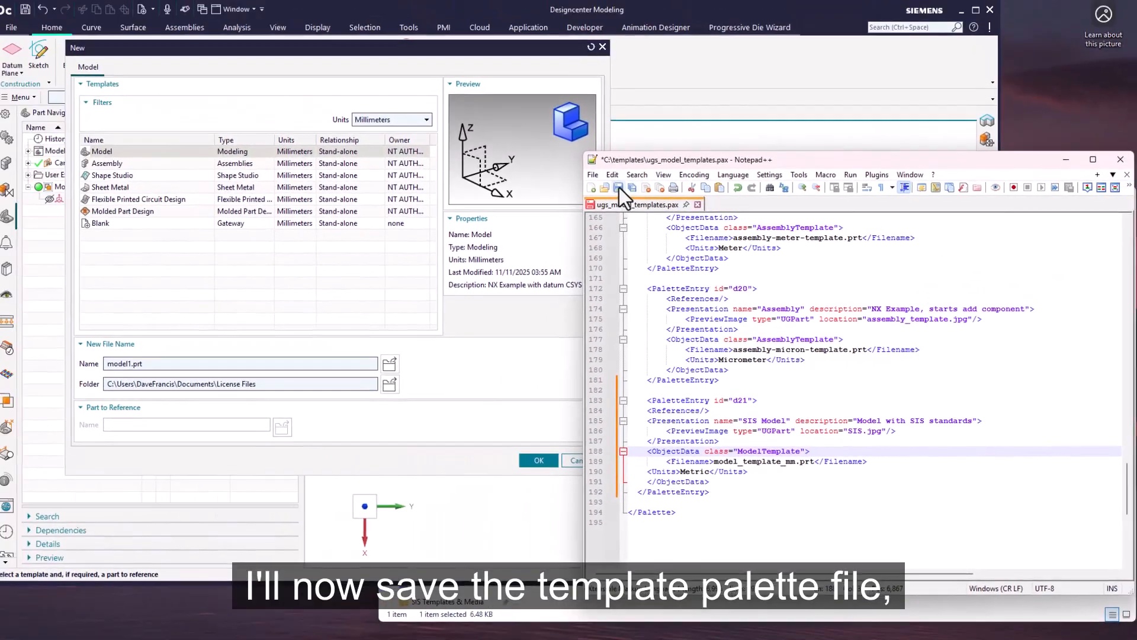
Save the palette file and close Notepad++, then cancel the new-file dialog in Designcenter.
click(448, 51)
click(700, 206)
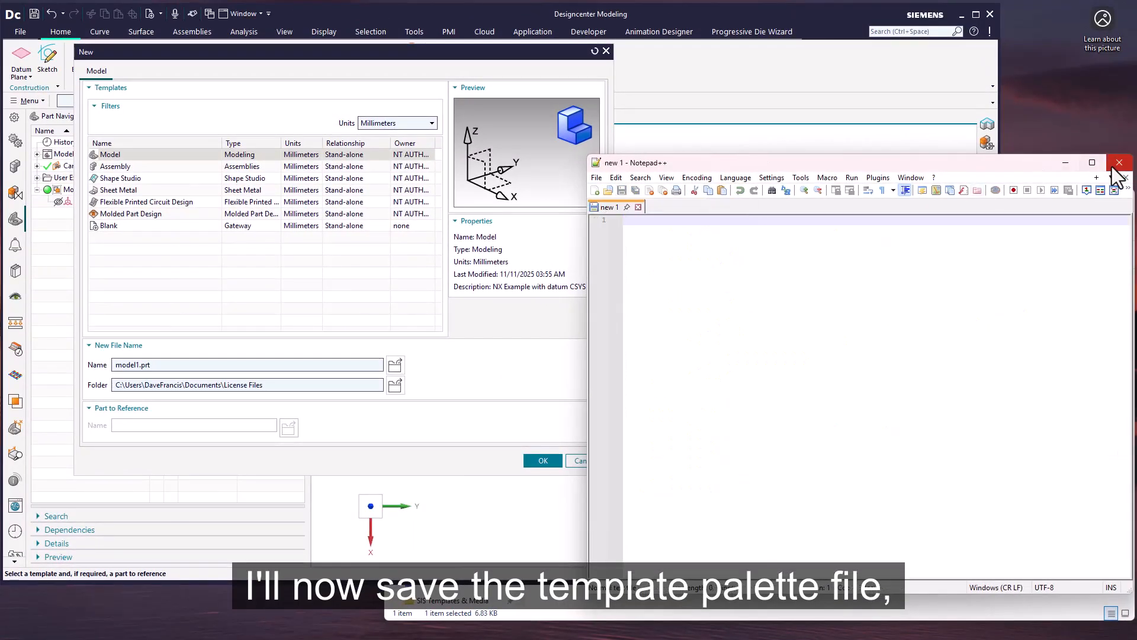
click(1119, 163)
click(581, 466)
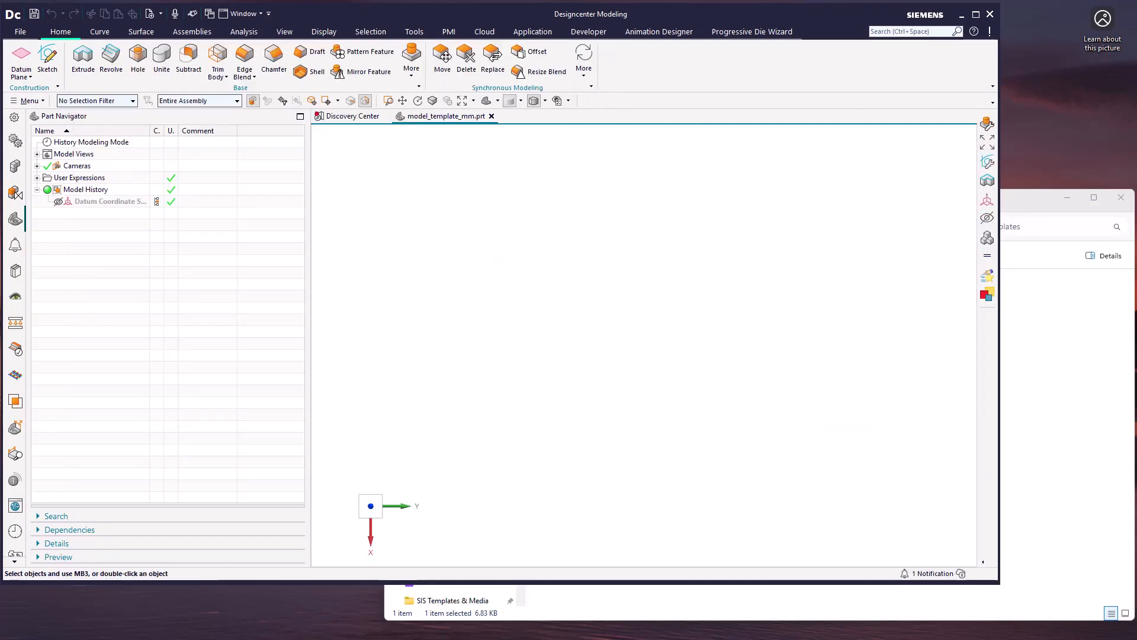
Paste the template part model_template_mm.prt and the image SIS.jpg into C:\templates in File Explorer.
click(1031, 415)
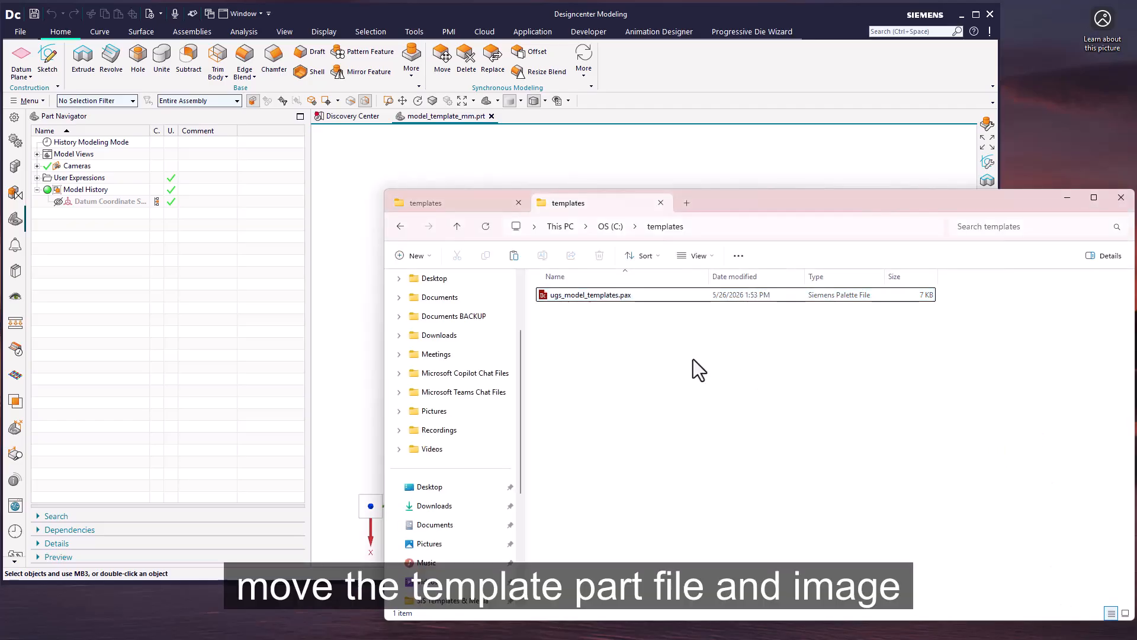
right_click(654, 361)
click(670, 379)
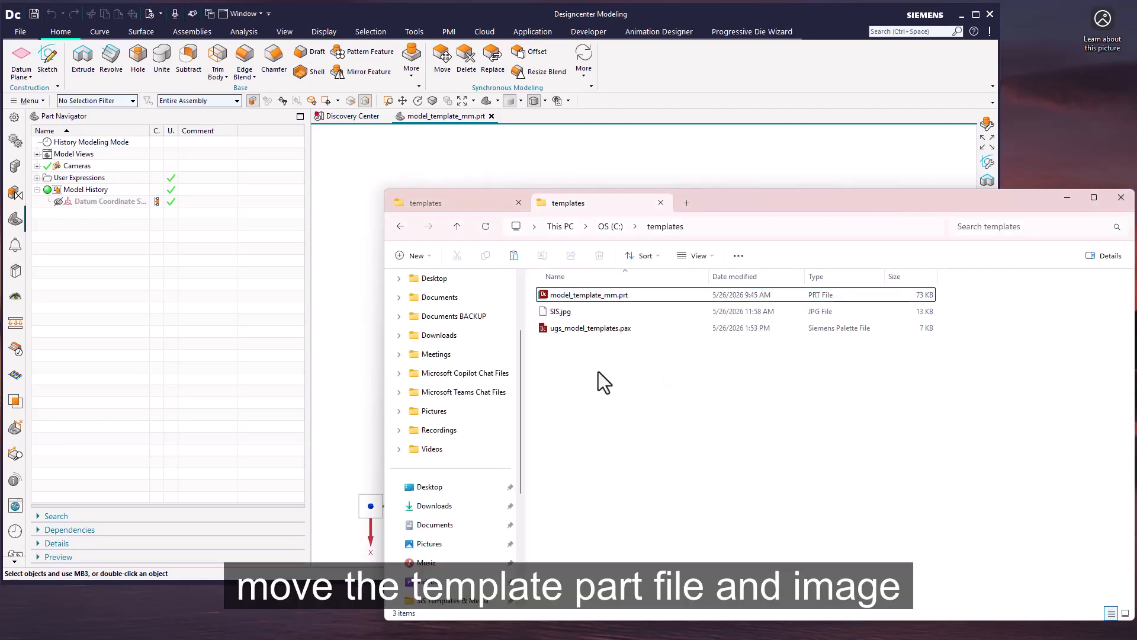
Close Designcenter and relaunch it with the NX 2512 Local desktop shortcut, dismissing the launch console.
click(682, 72)
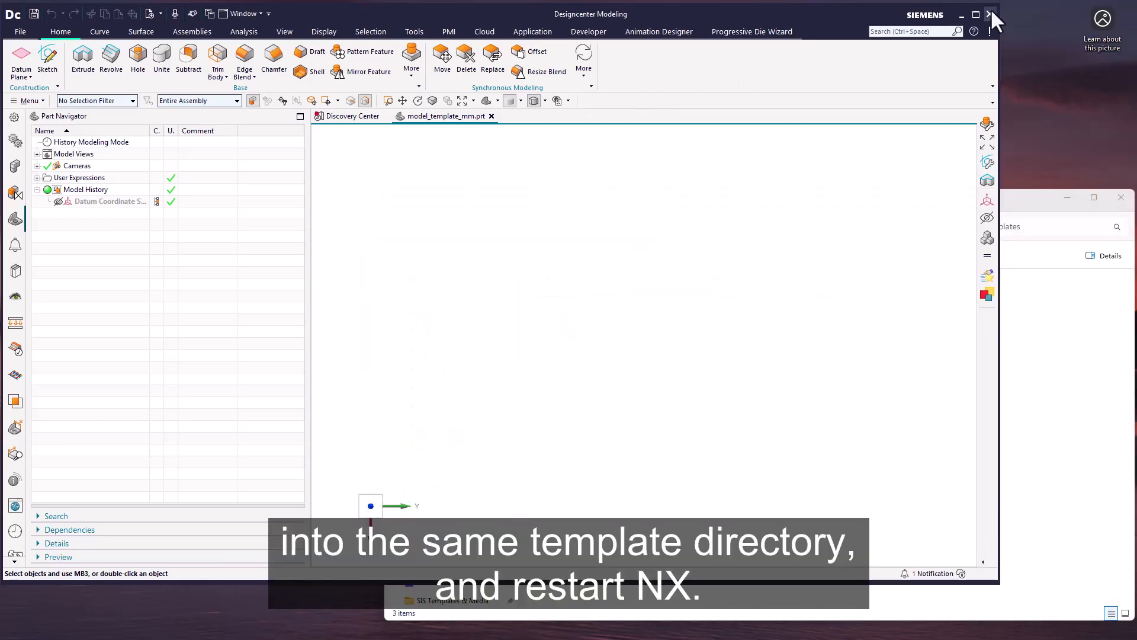
click(988, 13)
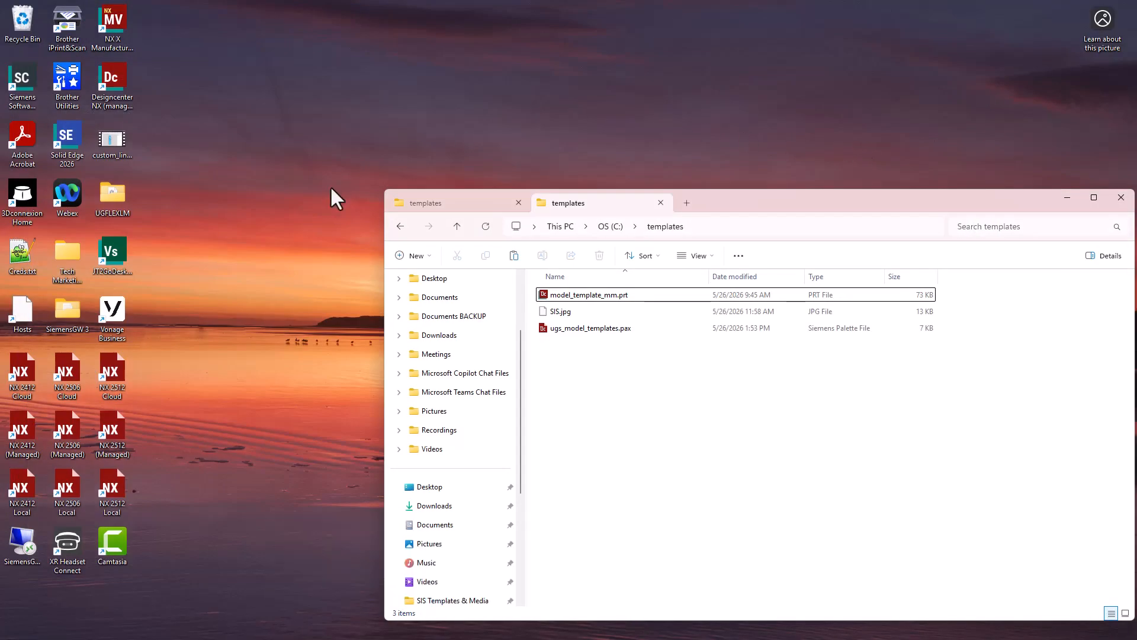
double_click(109, 490)
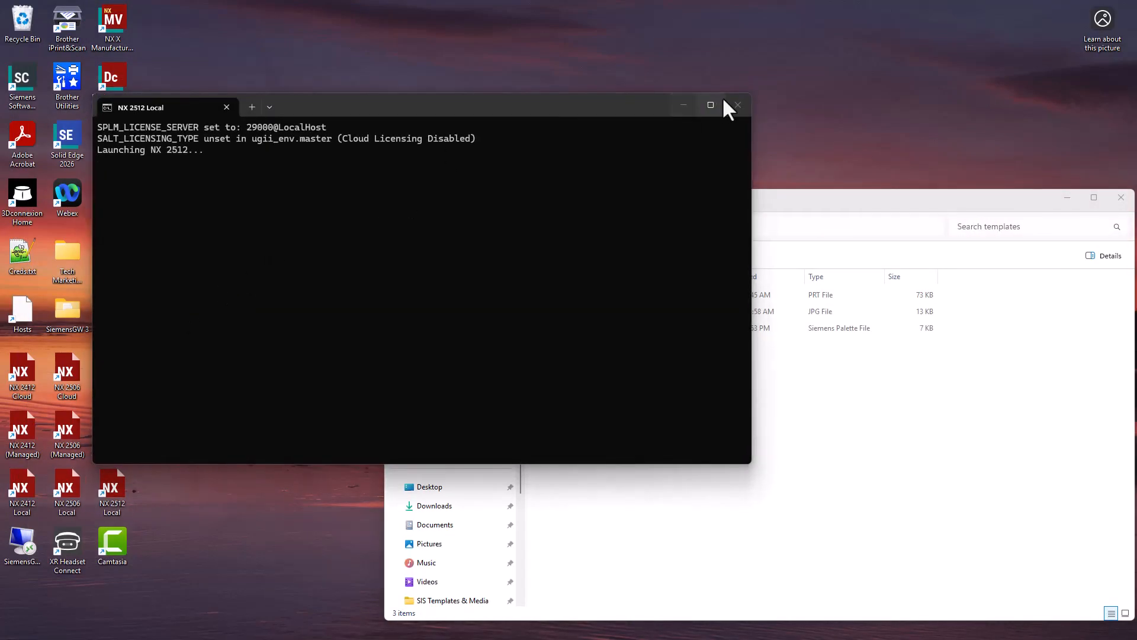
click(734, 105)
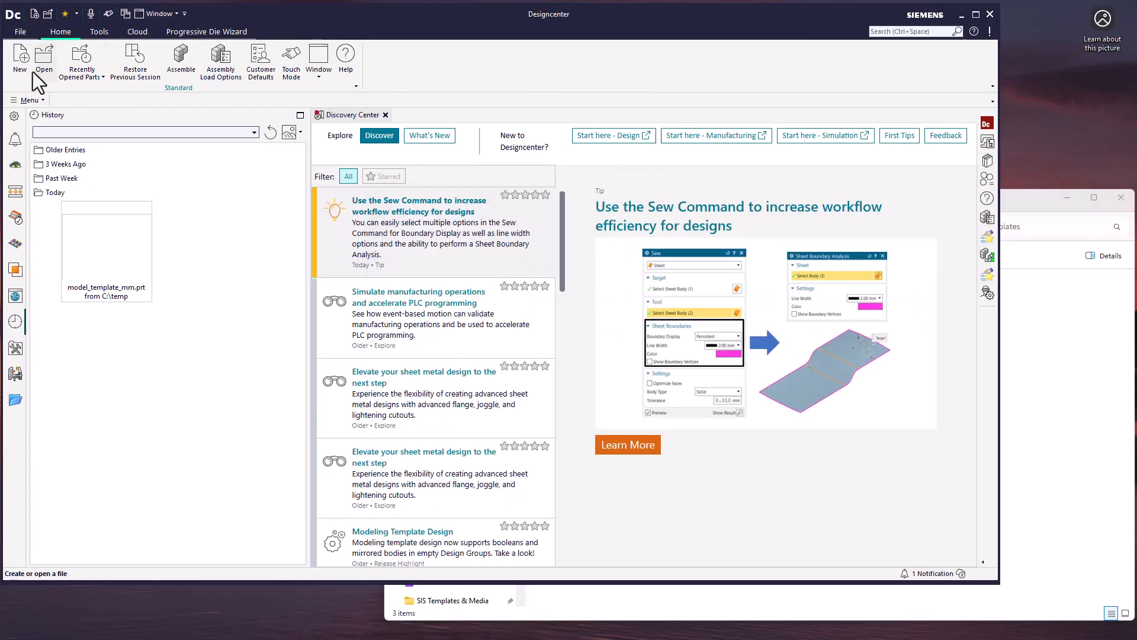
Create a new part named model1.prt from the SIS Model template.
click(21, 59)
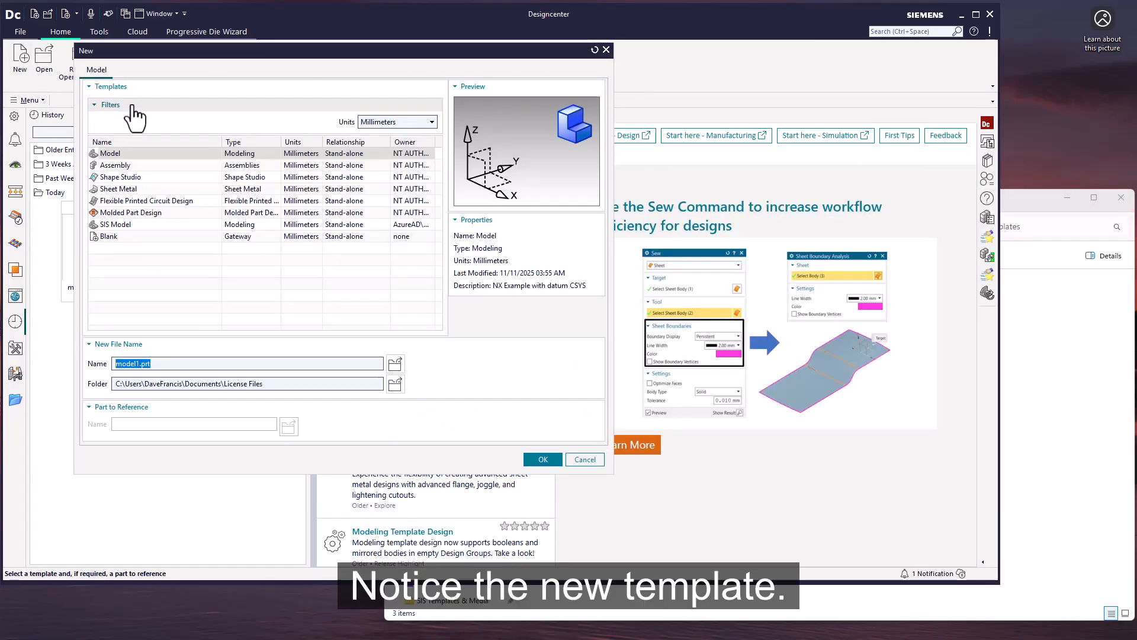
click(180, 225)
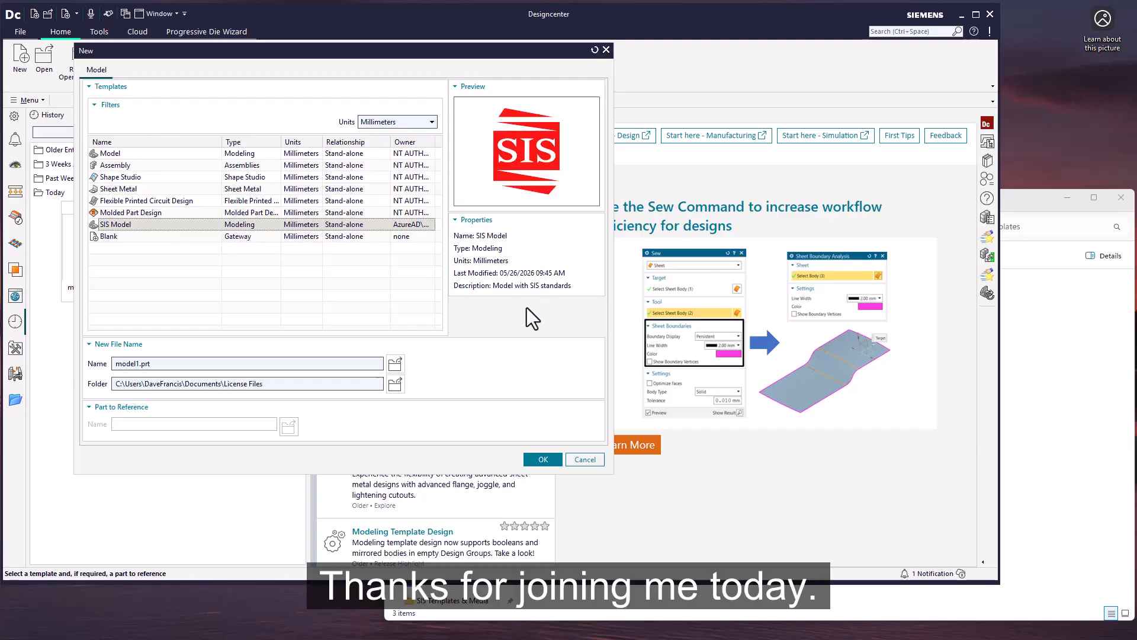
click(536, 460)
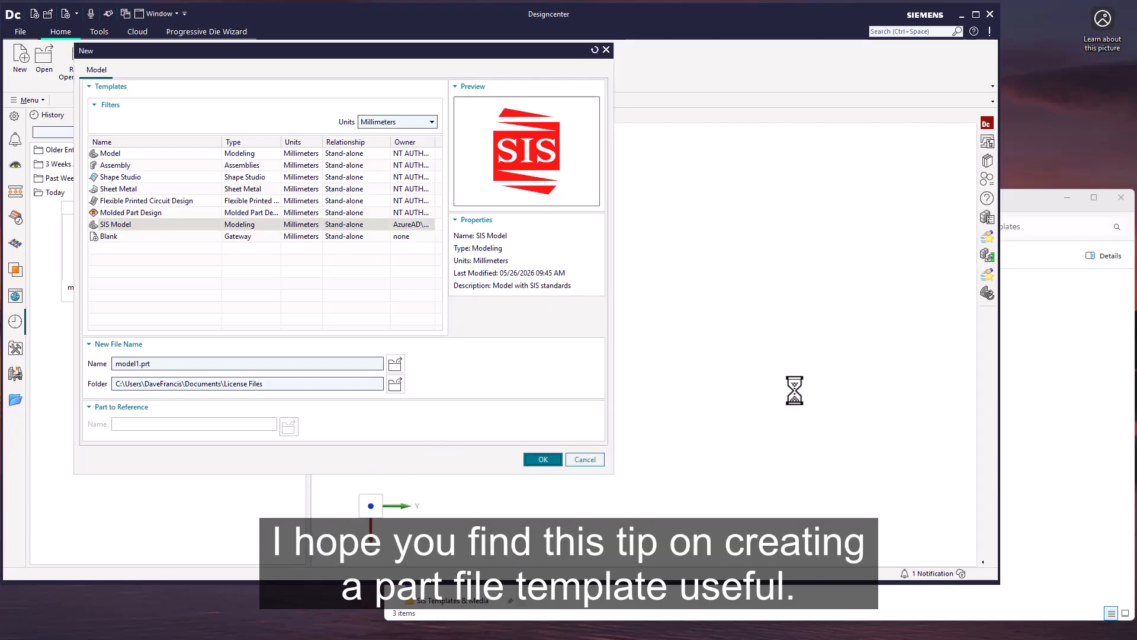